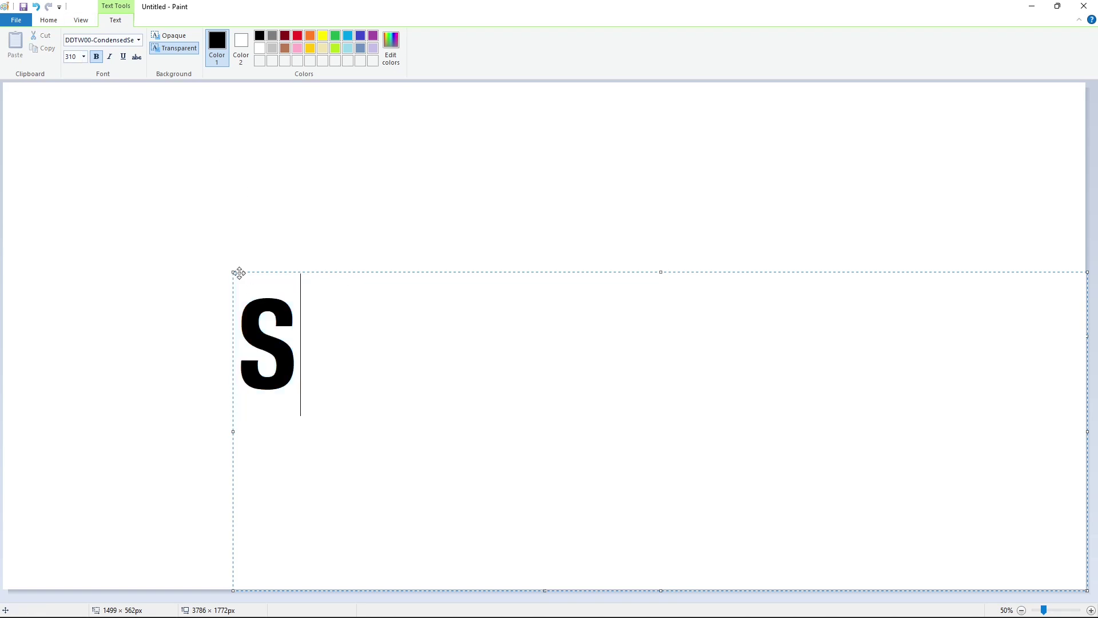
# Move the S text box slightly down and set its font size to 300
pyautogui.moveTo(234, 272); pyautogui.dragTo(237, 287)
pyautogui.hotkey('ctrl', 'a')
pyautogui.click(83, 56)
pyautogui.write('300')
pyautogui.press('Return')
pyautogui.click(293, 297)
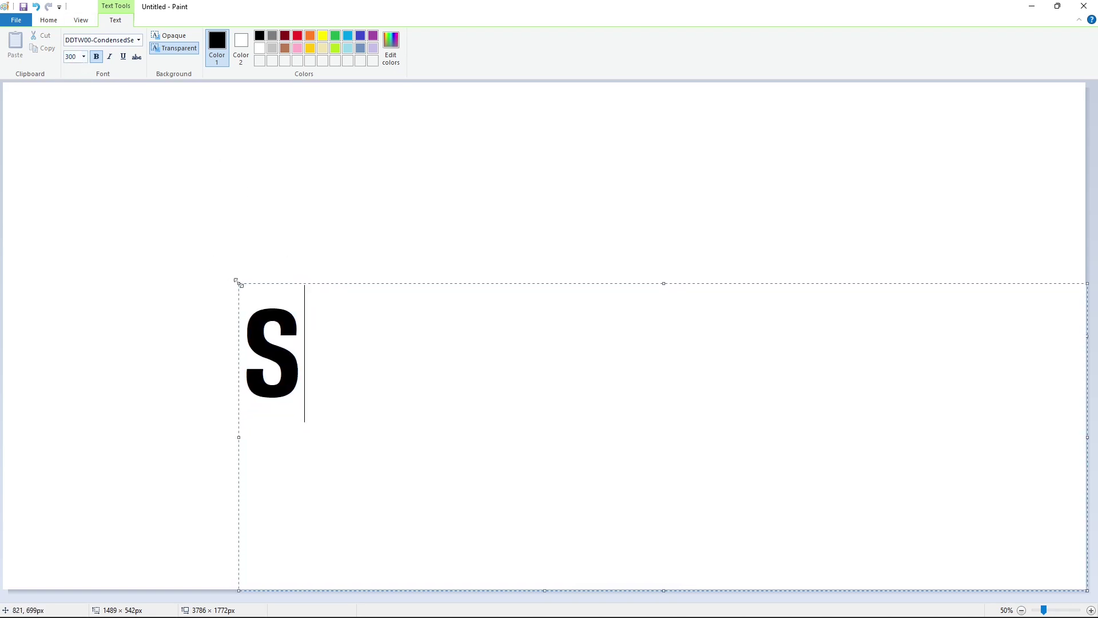
# Set the S's font size to 290 and commit the text to the canvas
pyautogui.hotkey('ctrl', 'a')
pyautogui.click(83, 57)
pyautogui.write('290')
pyautogui.press('Return')
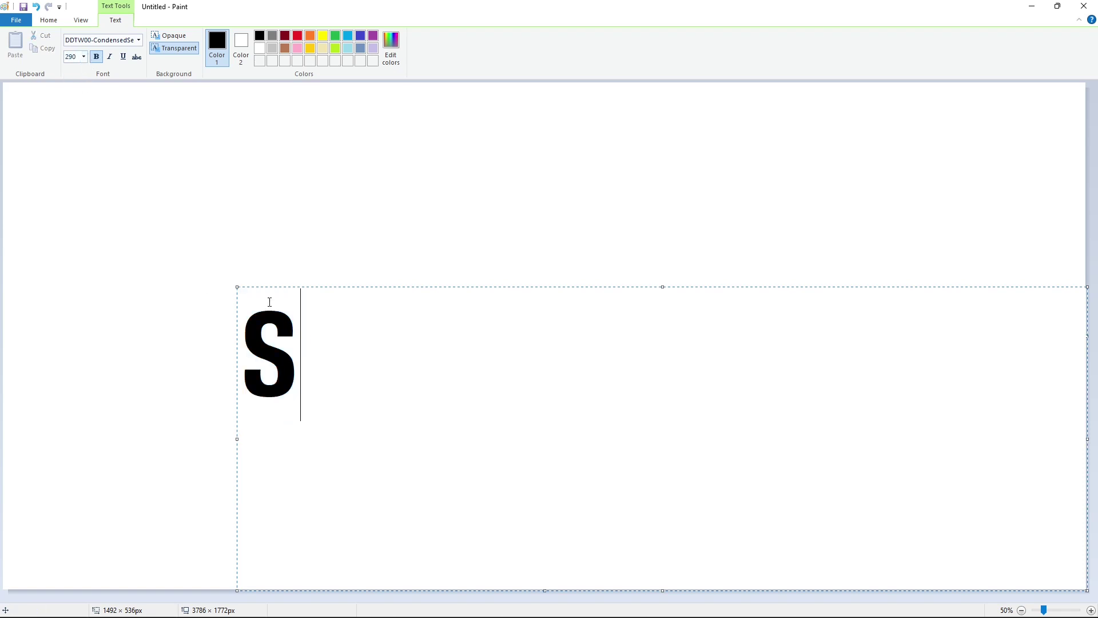
pyautogui.click(171, 265)
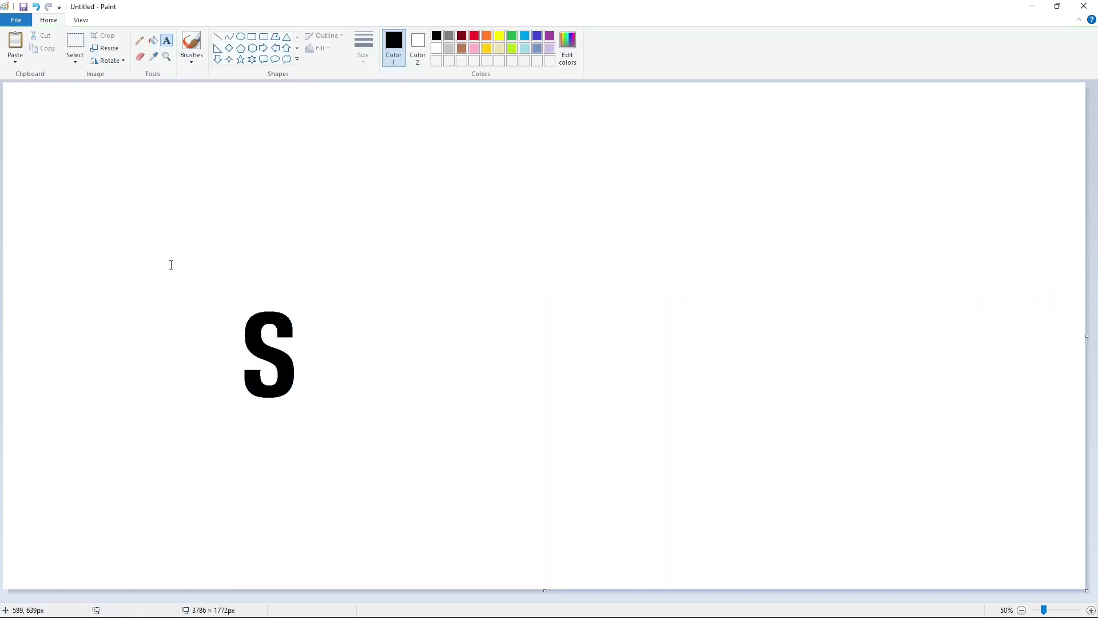
pyautogui.click(95, 246)
pyautogui.write('S')
pyautogui.hotkey('ctrl', 'z')
pyautogui.hotkey('ctrl', 'z')
# Copy the S and overlay the copy on the original, shifted slightly left to thicken the letter
pyautogui.click(76, 42)
pyautogui.moveTo(148, 238); pyautogui.dragTo(381, 445)
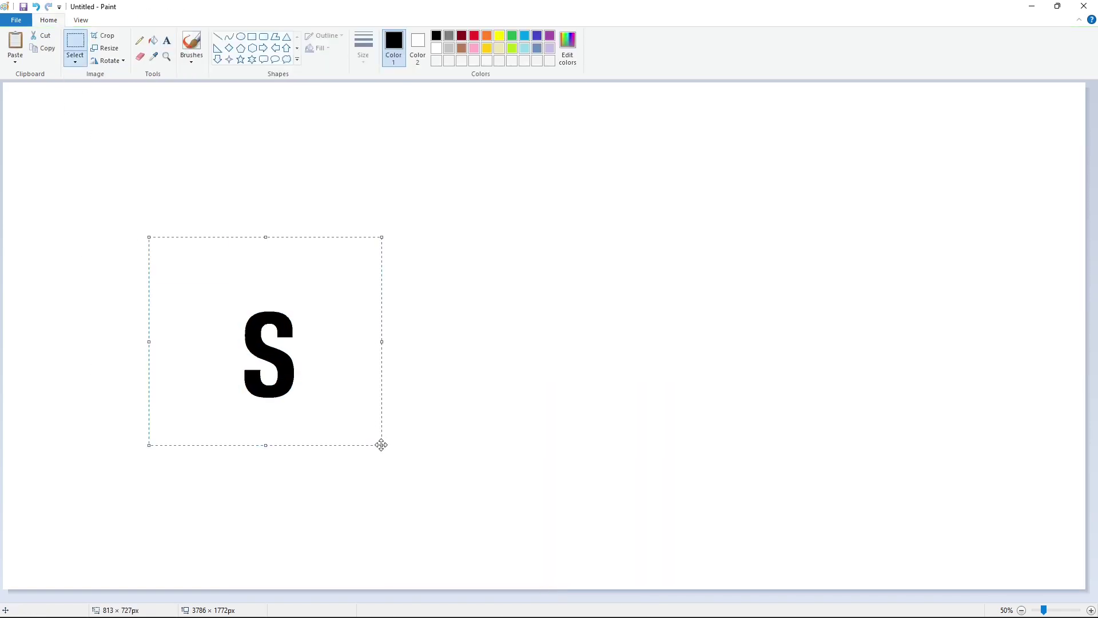
pyautogui.hotkey('ctrl', 'c')
pyautogui.hotkey('ctrl', 'v')
pyautogui.moveTo(115, 187); pyautogui.dragTo(257, 342)
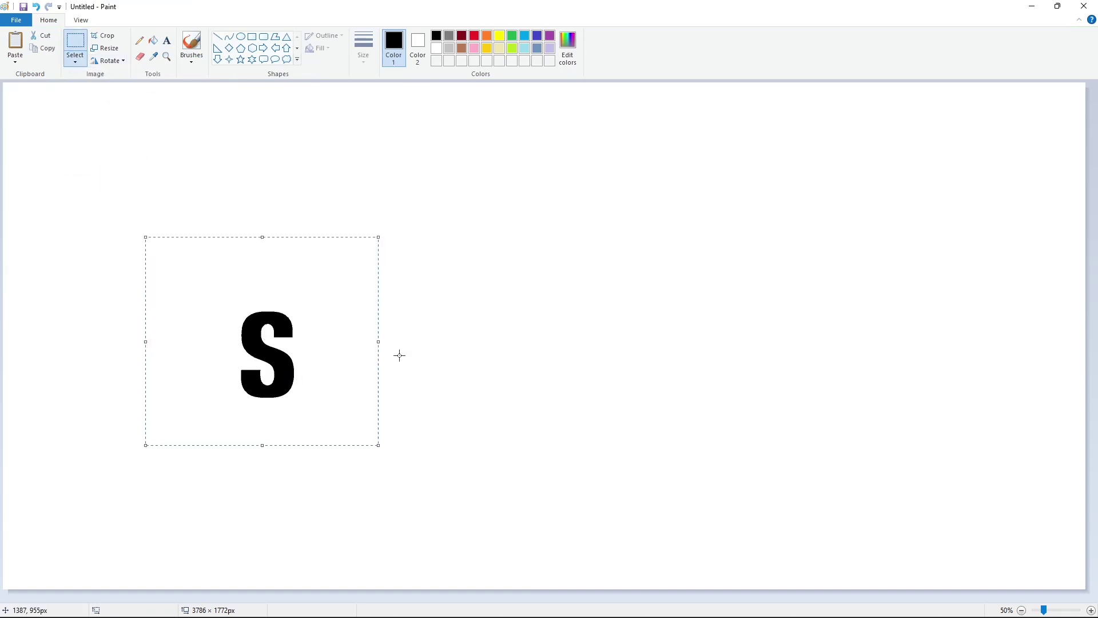
# Paste another copy of the S and align it over the letter, offset slightly right at the same height
pyautogui.hotkey('ctrl', 'v')
pyautogui.moveTo(121, 203); pyautogui.dragTo(273, 355)
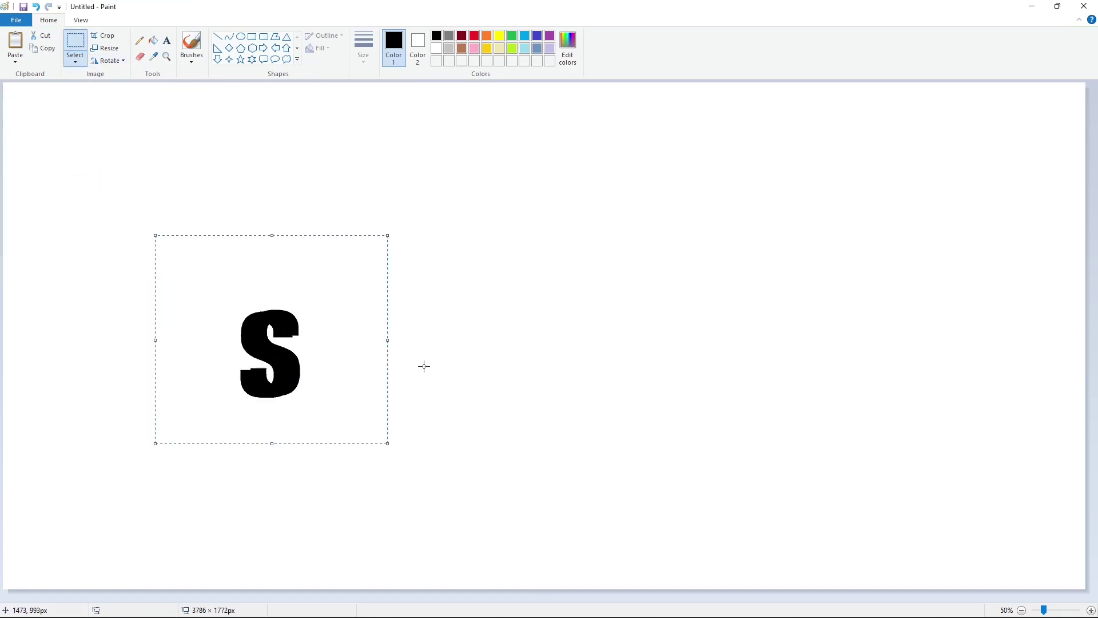
pyautogui.press('Down')
pyautogui.press('Down')
pyautogui.press('Down')
pyautogui.press('Down')
pyautogui.press('Down')
pyautogui.press('Down')
pyautogui.press('Down')
pyautogui.press('Down')
pyautogui.press('Up')
pyautogui.press('Left')
pyautogui.press('Left')
pyautogui.press('Left')
pyautogui.press('Left')
pyautogui.press('Left')
pyautogui.press('Left')
pyautogui.press('Left')
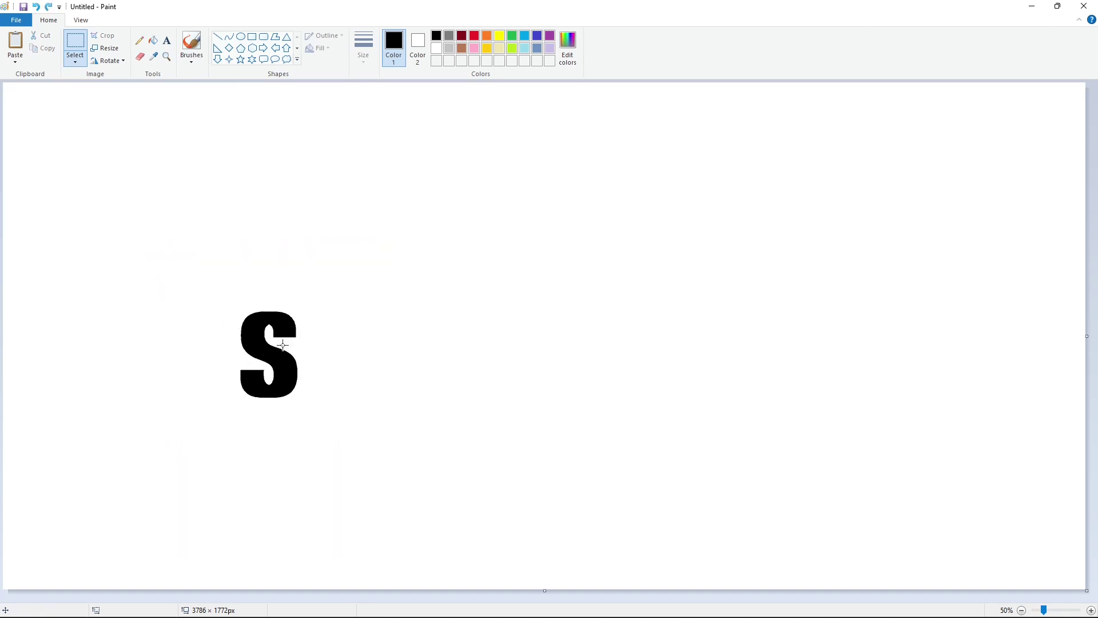
# Reshape the S's inner openings with short black curves, and undo the curve along the upper opening's slanted edge
pyautogui.click(228, 37)
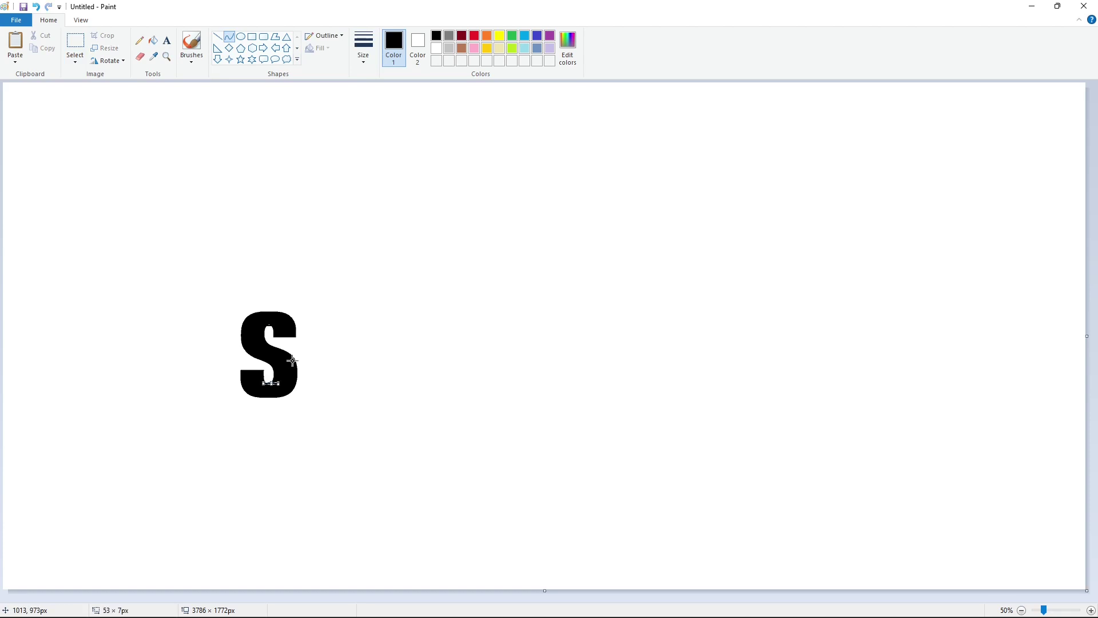
pyautogui.moveTo(263, 336); pyautogui.dragTo(286, 351)
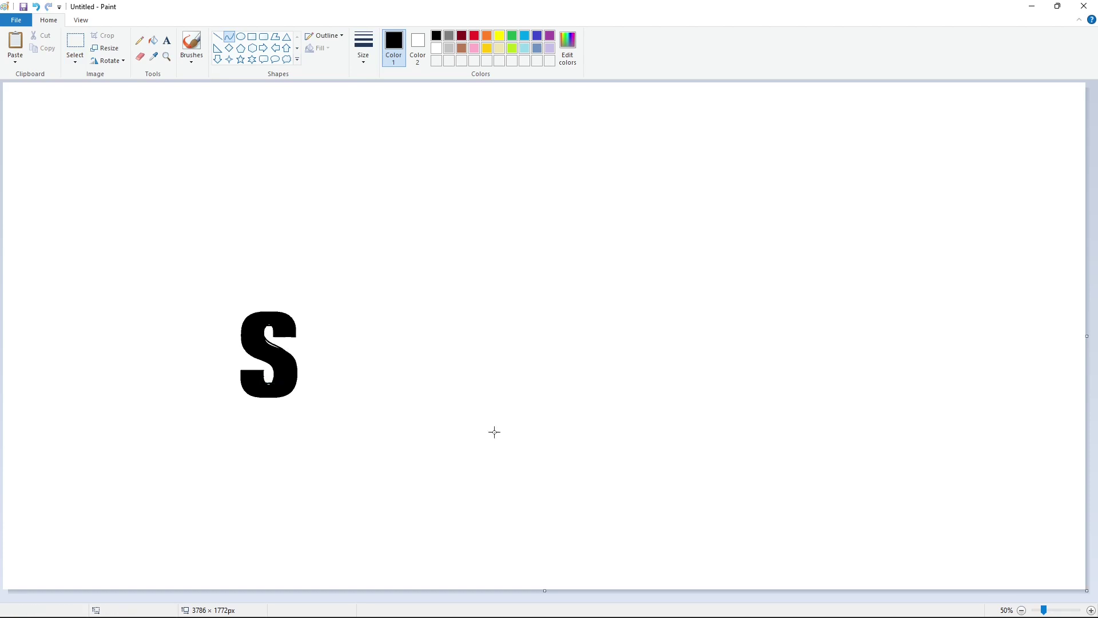
pyautogui.click(1091, 611)
pyautogui.click(140, 41)
pyautogui.click(363, 50)
pyautogui.click(384, 148)
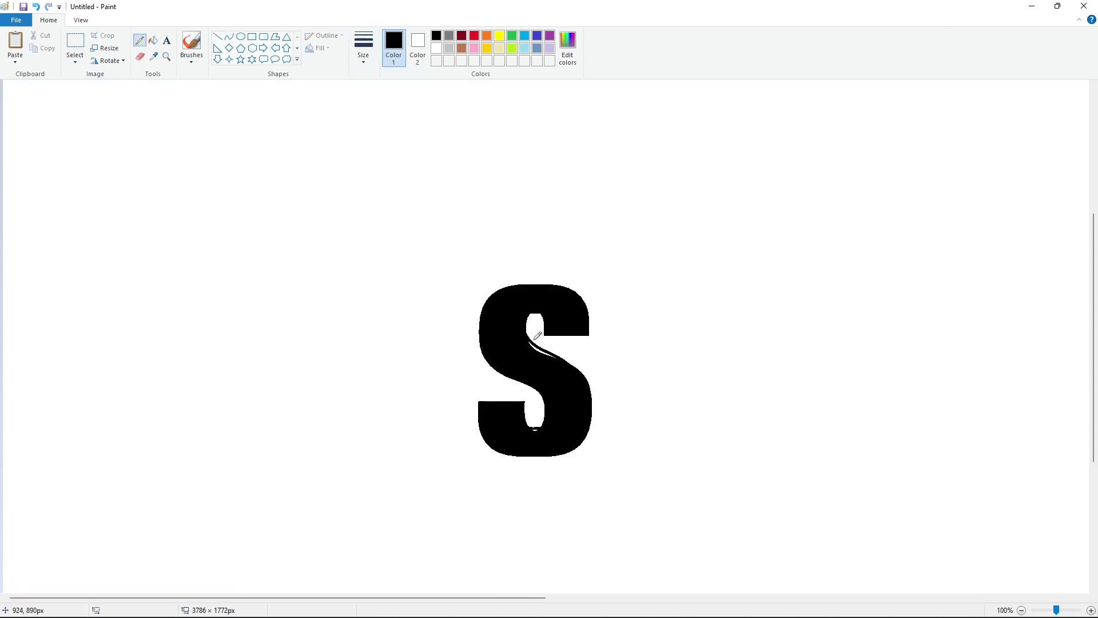
pyautogui.hotkey('ctrl', 'z')
# Clean up the bottom of the S's lower opening with short black straight lines
pyautogui.scroll(-3, 519, 330)
pyautogui.click(218, 37)
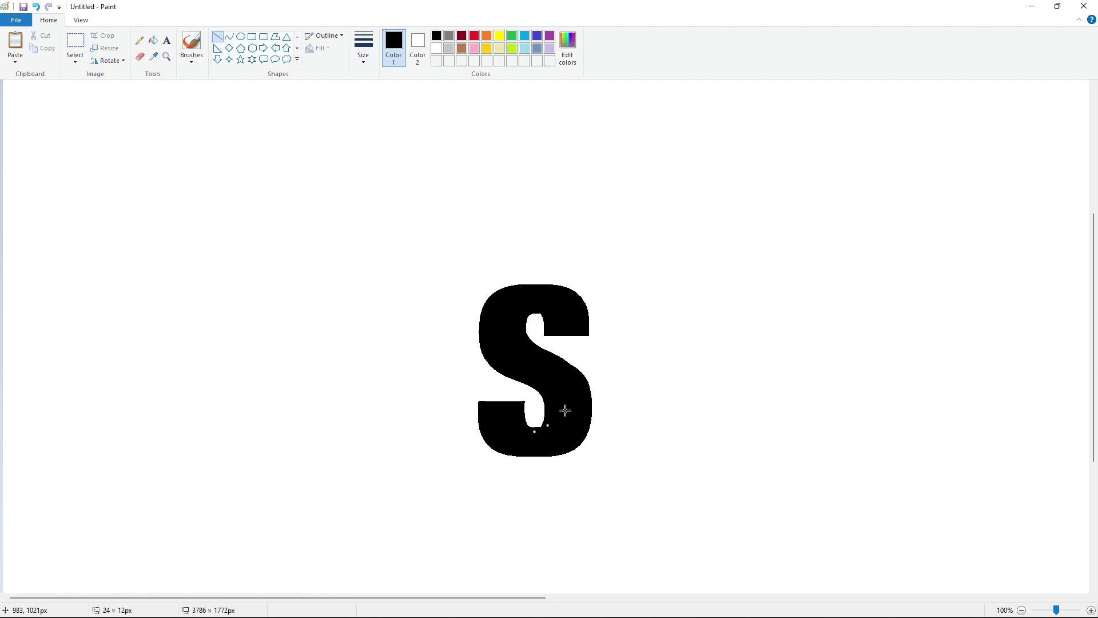
pyautogui.click(1022, 610)
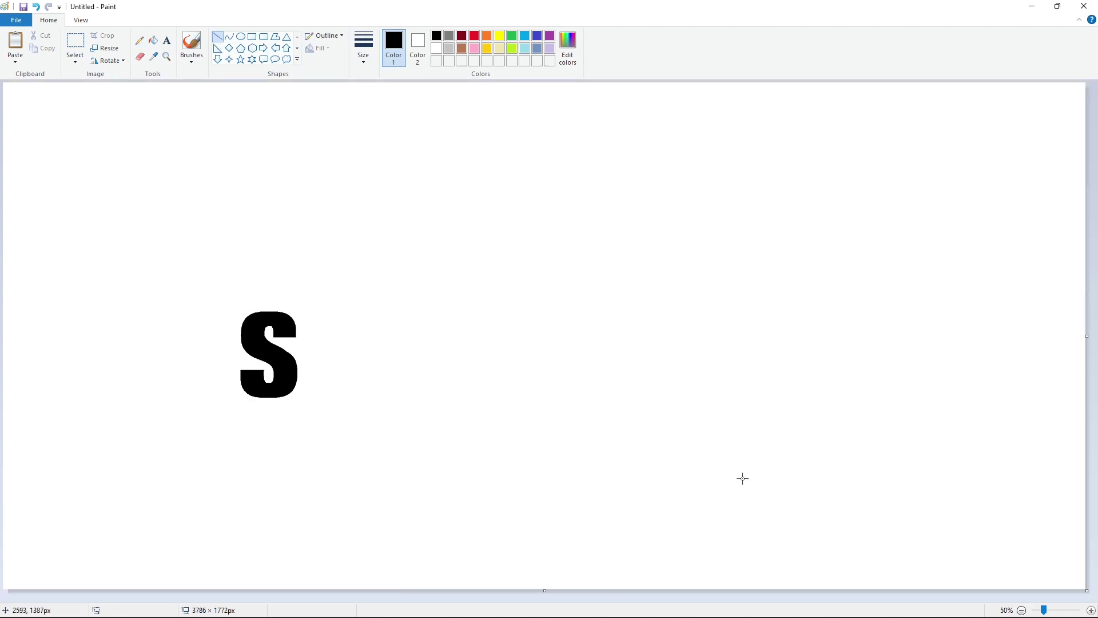
pyautogui.click(166, 41)
pyautogui.click(175, 133)
pyautogui.write('A')
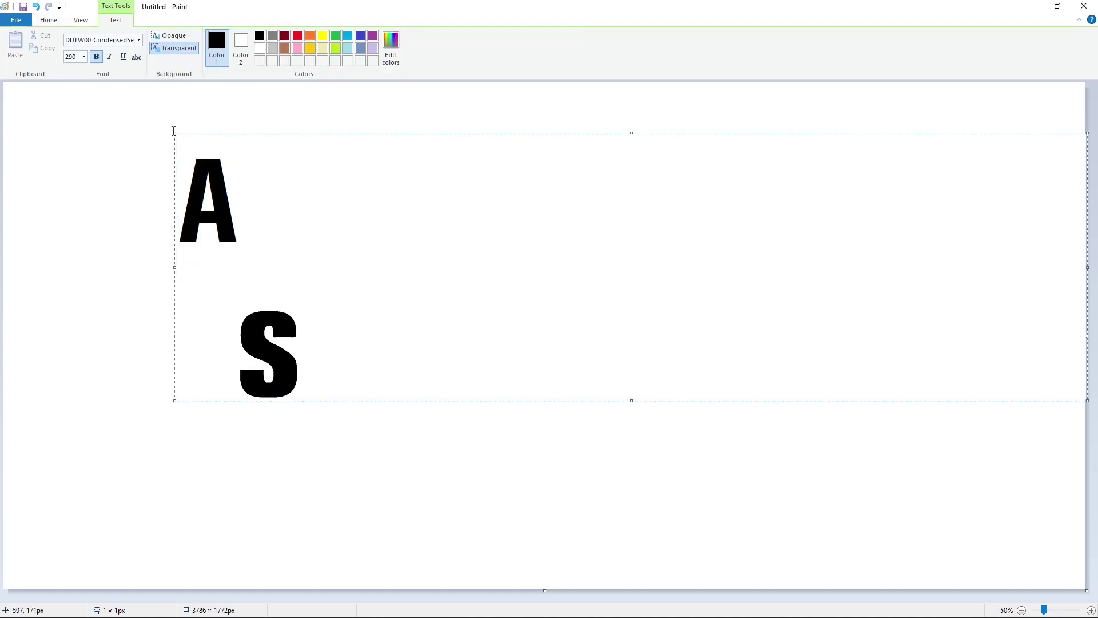
pyautogui.moveTo(173, 130); pyautogui.dragTo(311, 286)
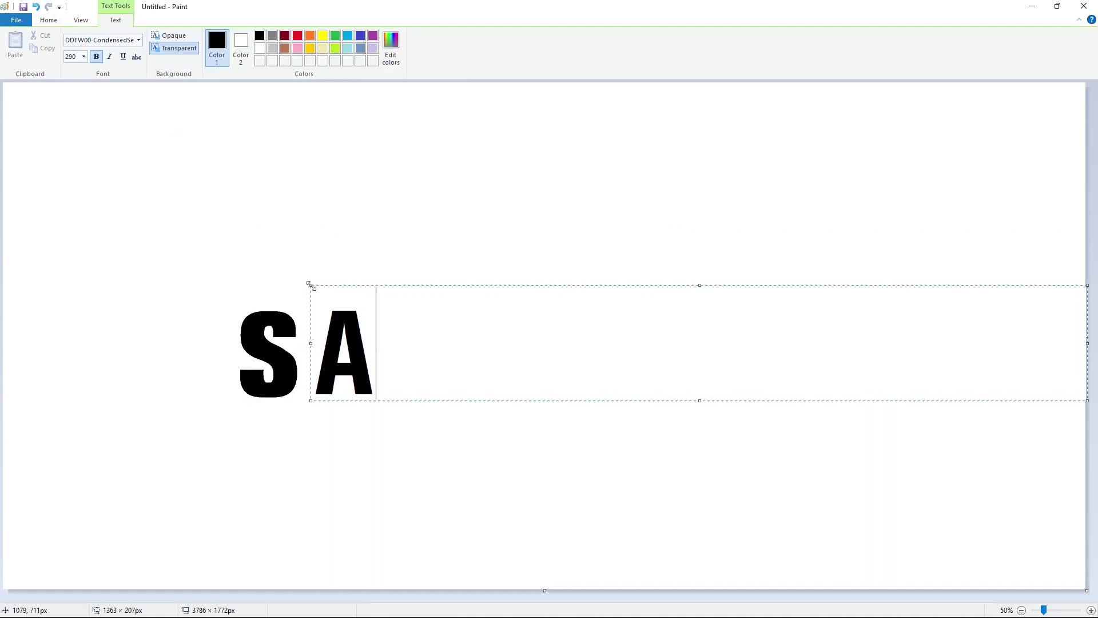
pyautogui.click(280, 285)
pyautogui.hotkey('ctrl', 'z')
# Add a bold 290-size letter A as text in the empty area above the S
pyautogui.click(184, 195)
pyautogui.write('A')
pyautogui.click(121, 192)
# Copy the upper A and position the copy just right of the S, level with it
pyautogui.click(75, 41)
pyautogui.moveTo(119, 94); pyautogui.dragTo(318, 228)
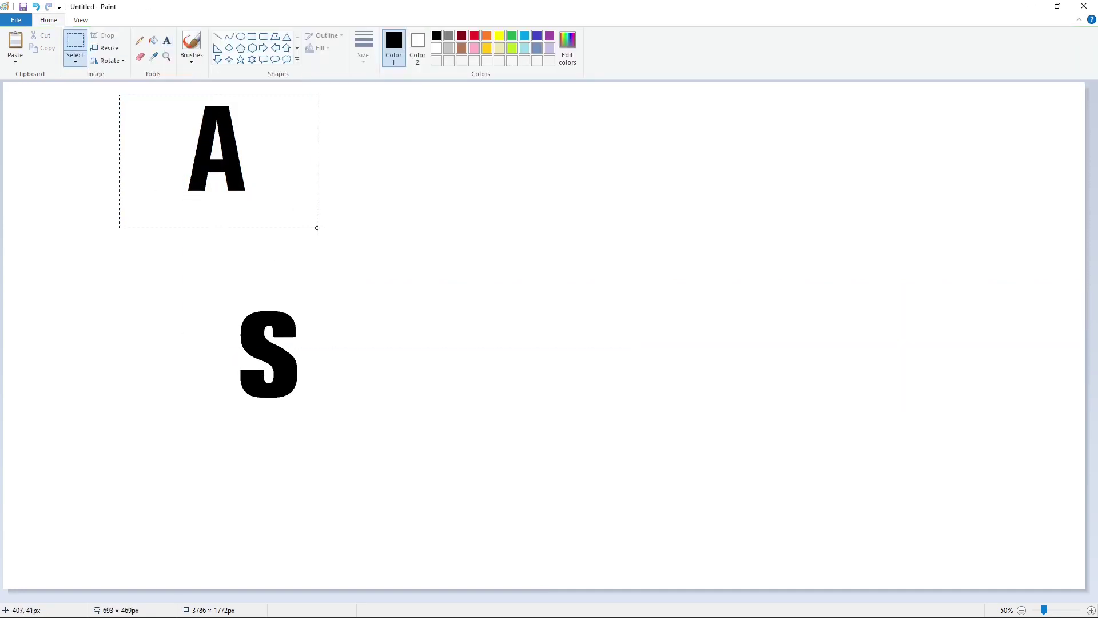
pyautogui.hotkey('ctrl', 'c')
pyautogui.hotkey('ctrl', 'v')
pyautogui.moveTo(120, 143); pyautogui.dragTo(324, 360)
pyautogui.press('Right')
pyautogui.press('Right')
pyautogui.press('Right')
pyautogui.press('Right')
pyautogui.press('Right')
pyautogui.press('Right')
pyautogui.press('Right')
pyautogui.press('Right')
pyautogui.press('Right')
pyautogui.press('Right')
pyautogui.press('Right')
pyautogui.press('Right')
pyautogui.press('Right')
pyautogui.press('Right')
pyautogui.press('Right')
pyautogui.press('Right')
pyautogui.press('Right')
pyautogui.press('Right')
pyautogui.press('Right')
pyautogui.press('Right')
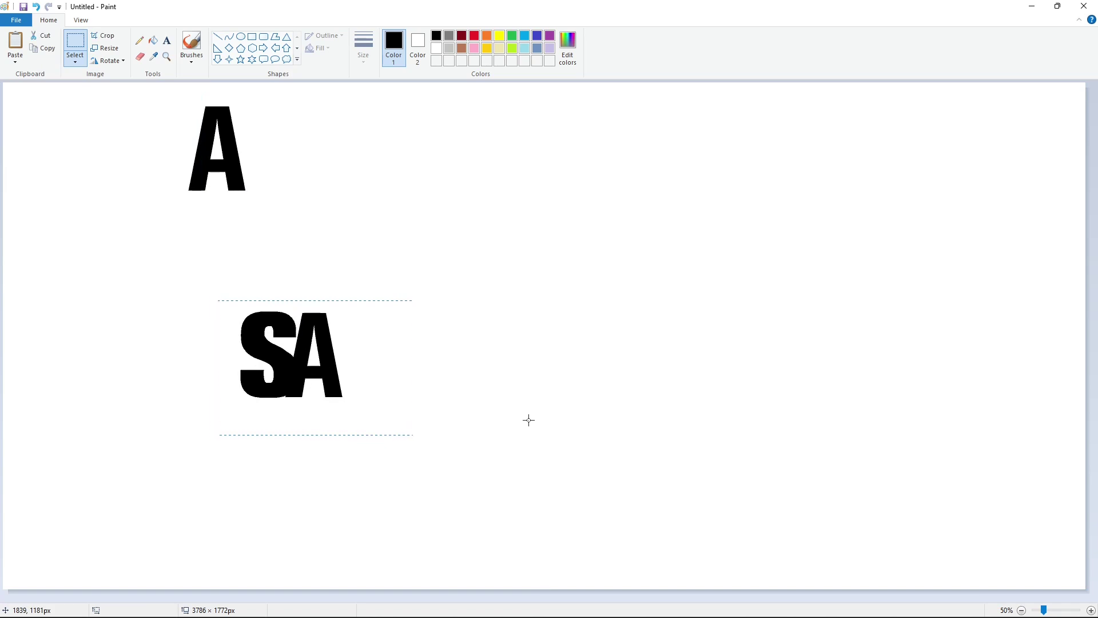
pyautogui.press('Right')
pyautogui.press('Right')
pyautogui.press('Right')
pyautogui.press('Right')
pyautogui.press('Right')
pyautogui.press('Right')
pyautogui.press('Right')
pyautogui.press('Right')
pyautogui.press('Right')
pyautogui.press('Right')
pyautogui.press('Right')
pyautogui.press('Right')
pyautogui.press('Right')
pyautogui.press('Right')
pyautogui.press('Right')
pyautogui.press('Right')
pyautogui.press('Right')
pyautogui.press('Right')
pyautogui.press('Right')
pyautogui.press('Right')
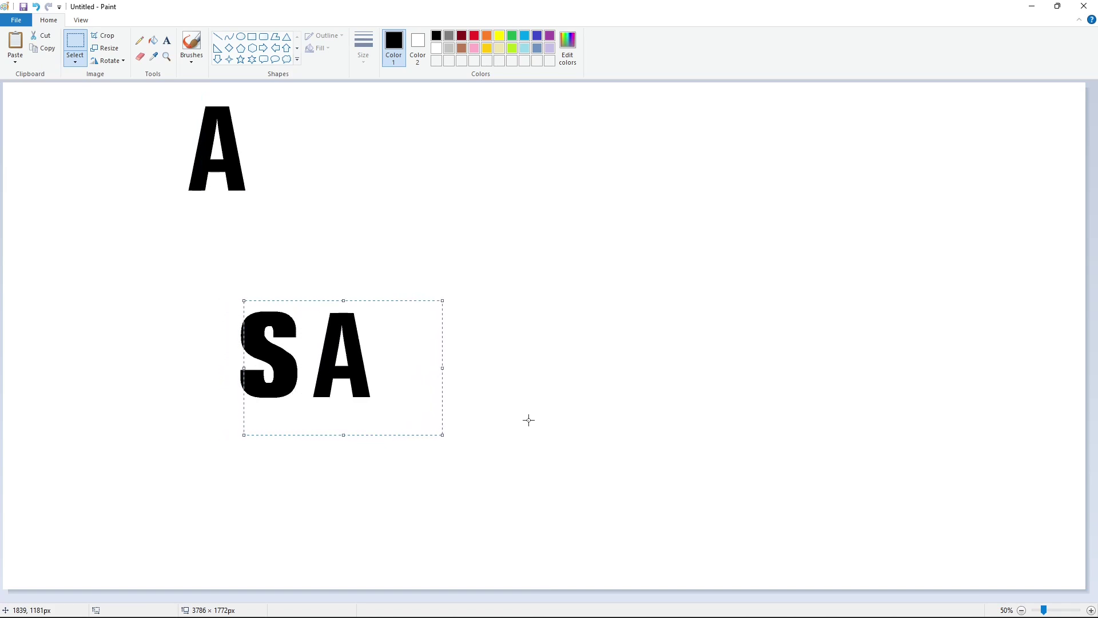
# Try to thicken the A beside the S with a second copy offset slightly right, and remove the A copies there
pyautogui.click(527, 420)
pyautogui.hotkey('ctrl', 'v')
pyautogui.moveTo(135, 140); pyautogui.dragTo(380, 357)
pyautogui.press('Right')
pyautogui.press('Right')
pyautogui.press('Right')
pyautogui.press('Right')
pyautogui.press('Right')
pyautogui.press('Right')
pyautogui.press('Right')
pyautogui.press('Right')
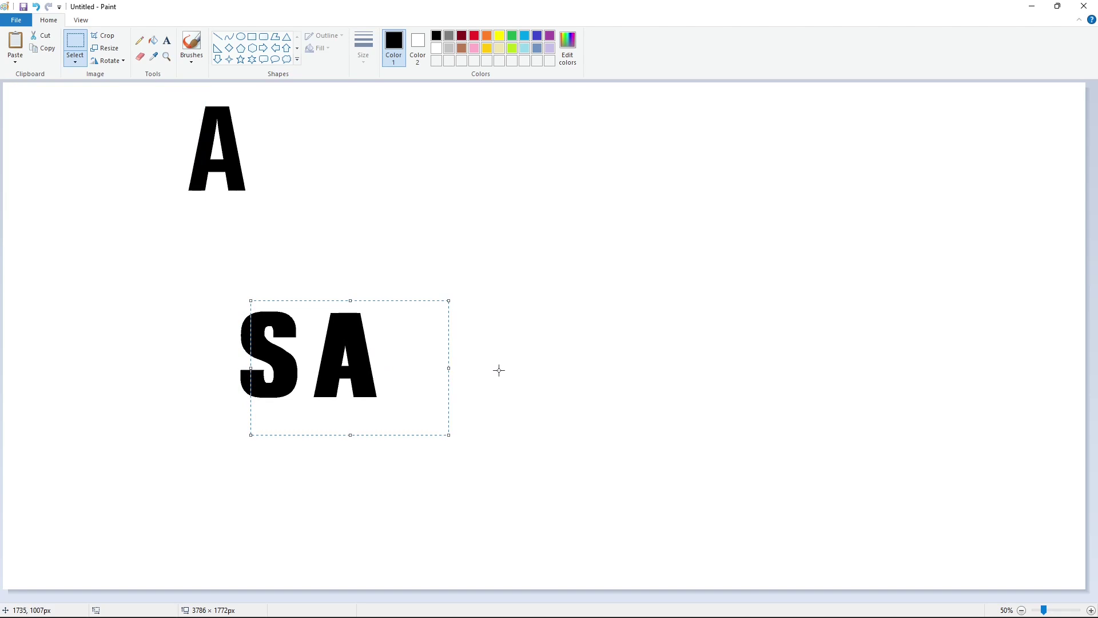
pyautogui.press('Left')
pyautogui.press('Left')
pyautogui.press('Left')
pyautogui.press('Left')
pyautogui.press('Left')
pyautogui.press('Left')
pyautogui.press('Left')
pyautogui.press('Left')
pyautogui.press('Left')
pyautogui.press('Left')
pyautogui.press('Left')
pyautogui.press('Left')
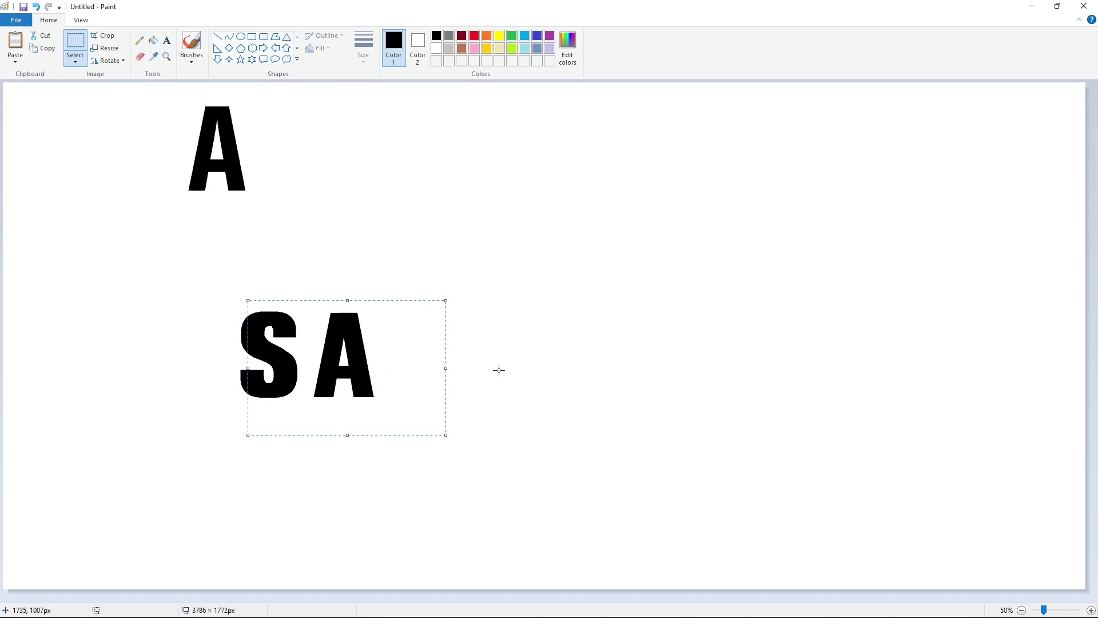
pyautogui.press('Right')
pyautogui.press('Right')
pyautogui.press('Right')
pyautogui.press('Right')
pyautogui.press('Right')
pyautogui.press('Right')
pyautogui.press('Right')
pyautogui.press('Right')
pyautogui.press('Right')
pyautogui.press('Right')
pyautogui.press('Right')
pyautogui.press('Right')
pyautogui.press('Right')
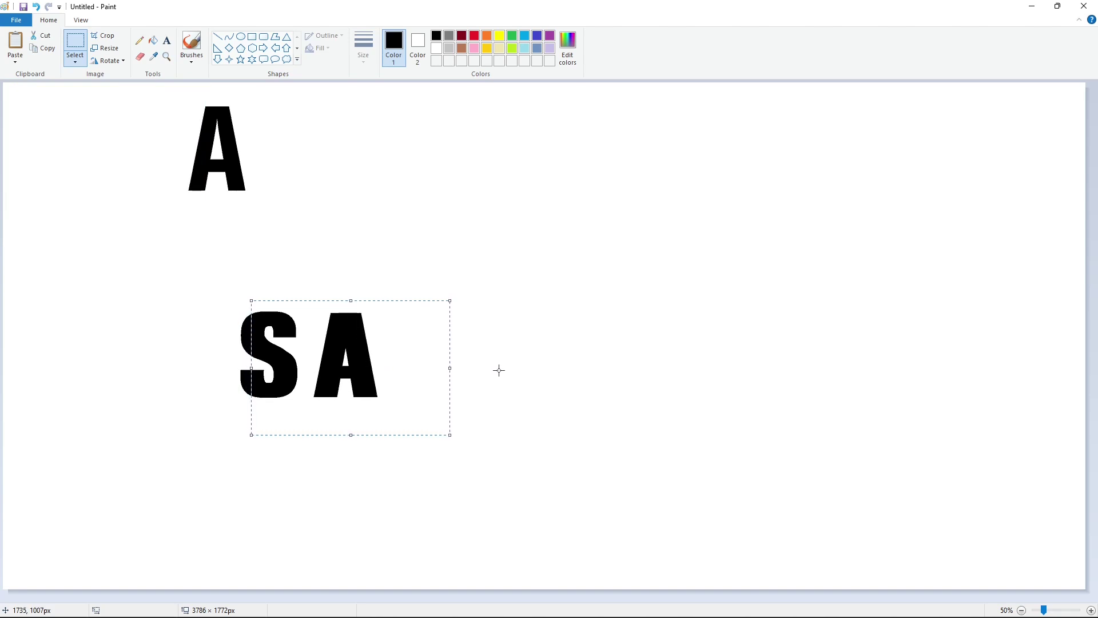
pyautogui.press('Delete')
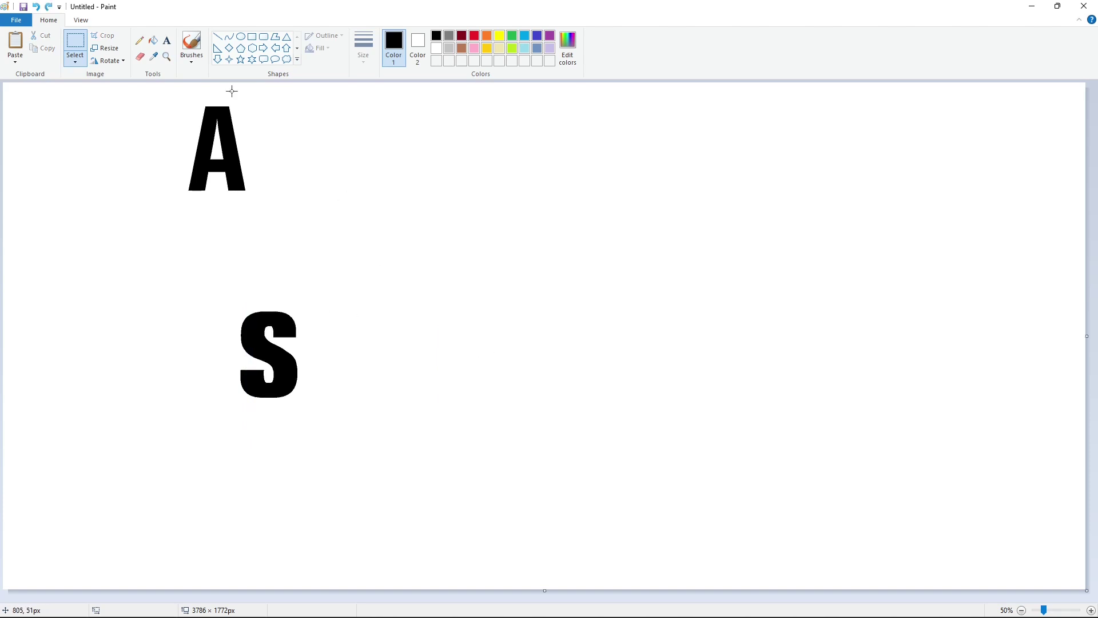
# Draw a brown rectangle right of the S, matching the letter's height, and fill it with brown
pyautogui.click(252, 36)
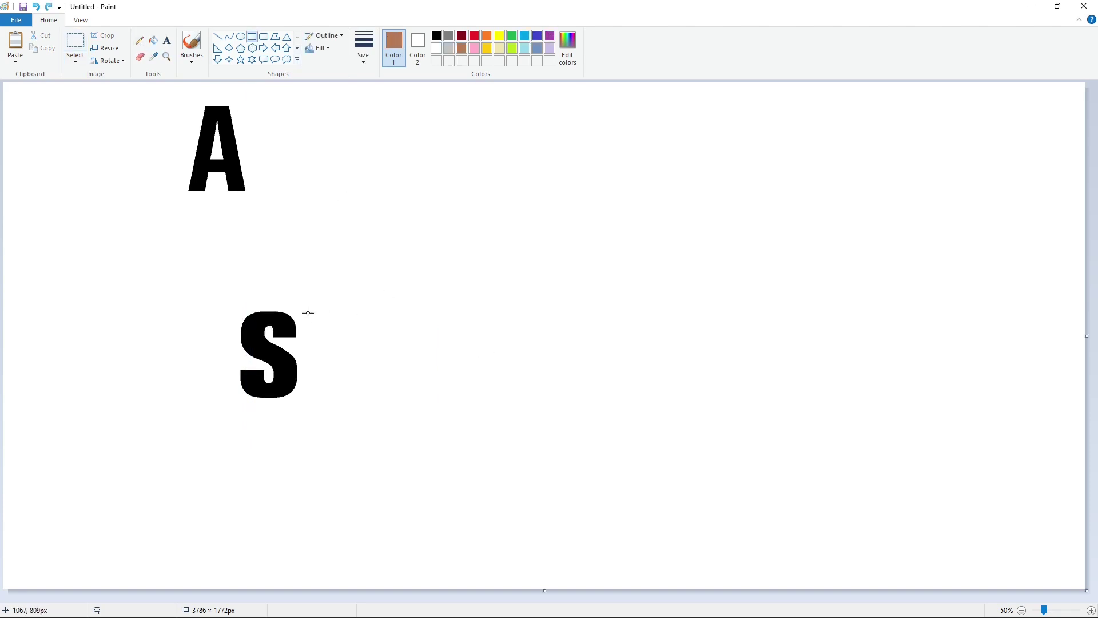
pyautogui.moveTo(308, 313); pyautogui.dragTo(376, 395)
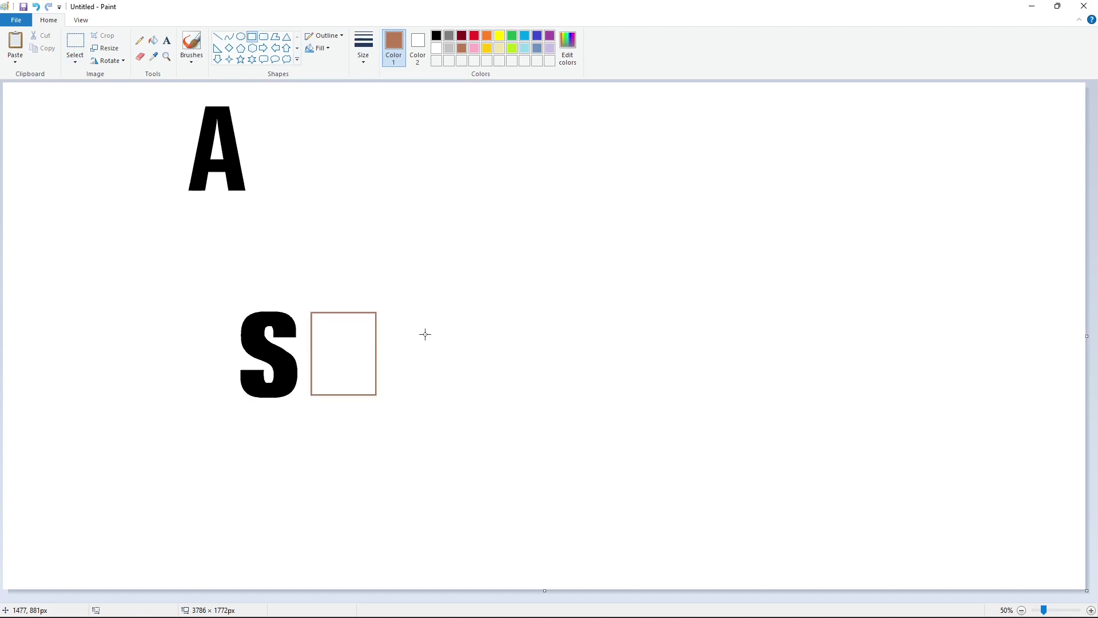
pyautogui.click(153, 40)
pyautogui.click(343, 354)
# Draw slanted white lines across the brown rectangle to mark the outer sides and inner wedge of an A
pyautogui.click(217, 36)
pyautogui.click(437, 48)
pyautogui.moveTo(326, 312)
pyautogui.mouseDown()
pyautogui.moveTo(303, 383)
pyautogui.moveTo(307, 414)
pyautogui.mouseUp()
pyautogui.moveTo(366, 308)
pyautogui.mouseDown()
pyautogui.moveTo(381, 428)
pyautogui.moveTo(361, 302)
pyautogui.mouseUp()
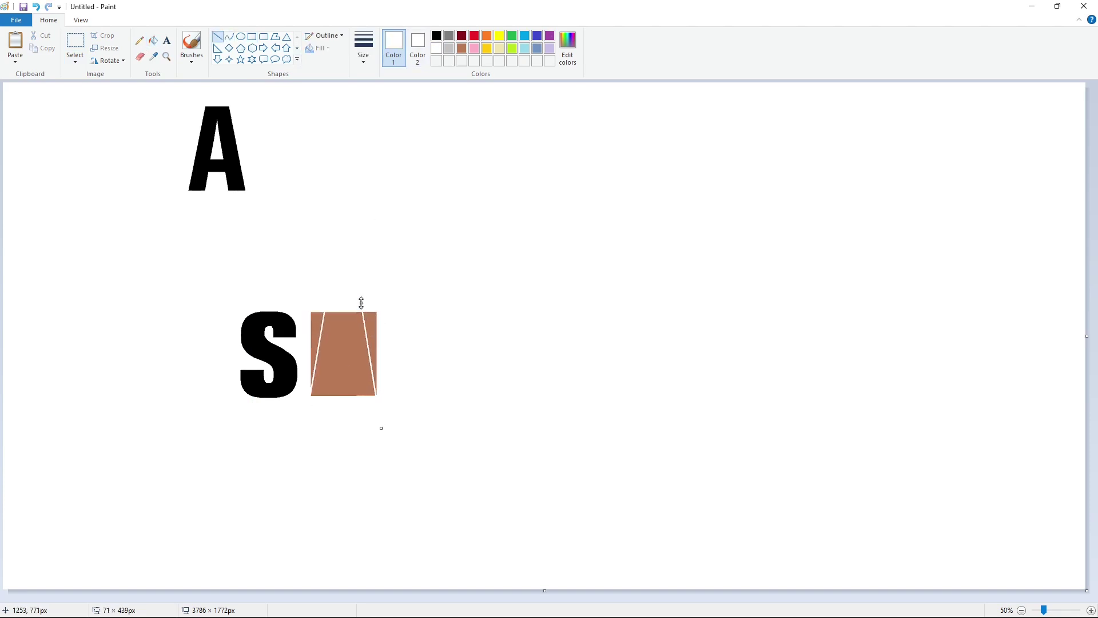
pyautogui.click(402, 340)
pyautogui.moveTo(360, 390); pyautogui.dragTo(355, 412)
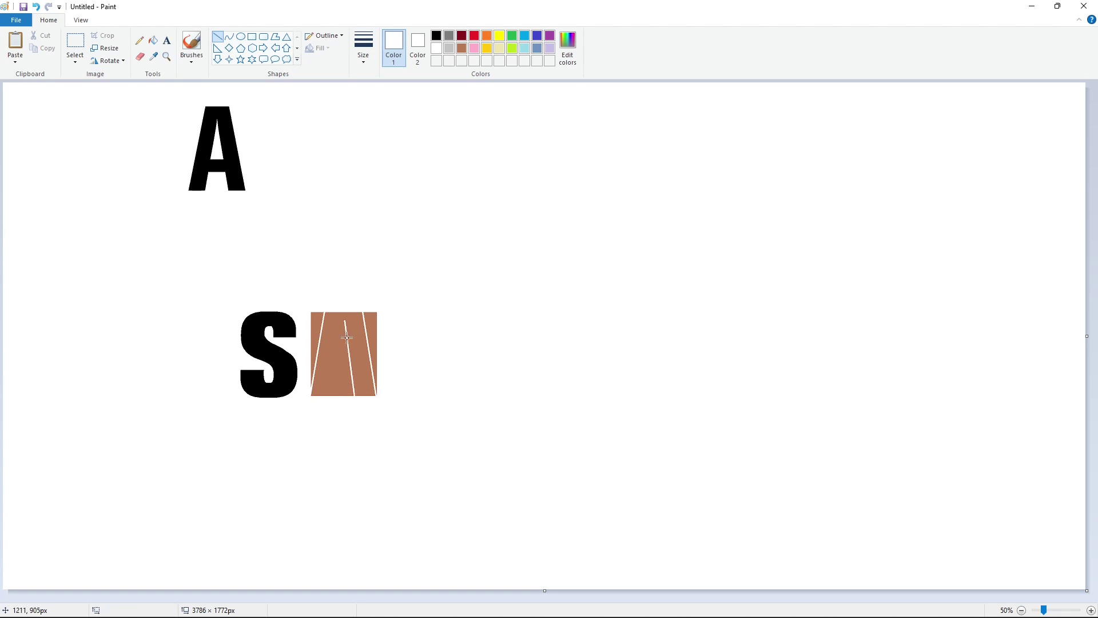
pyautogui.click(413, 388)
# Fill the rectangle's outer corners and inner wedge with white, and the remaining A shape with black
pyautogui.click(153, 41)
pyautogui.click(316, 330)
pyautogui.click(371, 332)
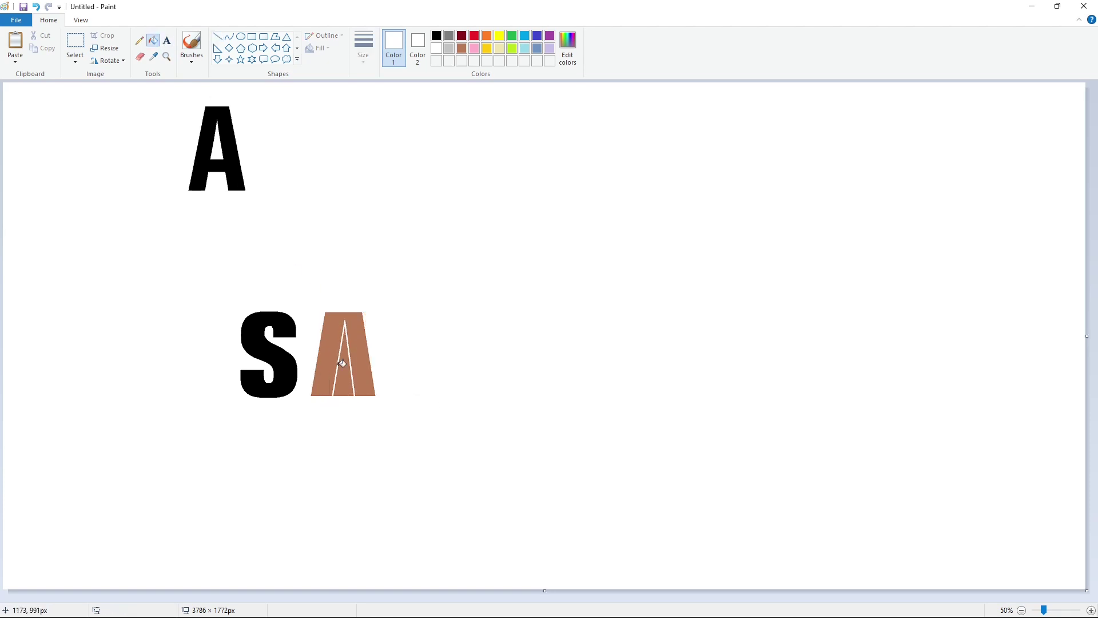
pyautogui.click(342, 365)
pyautogui.click(436, 36)
pyautogui.click(360, 343)
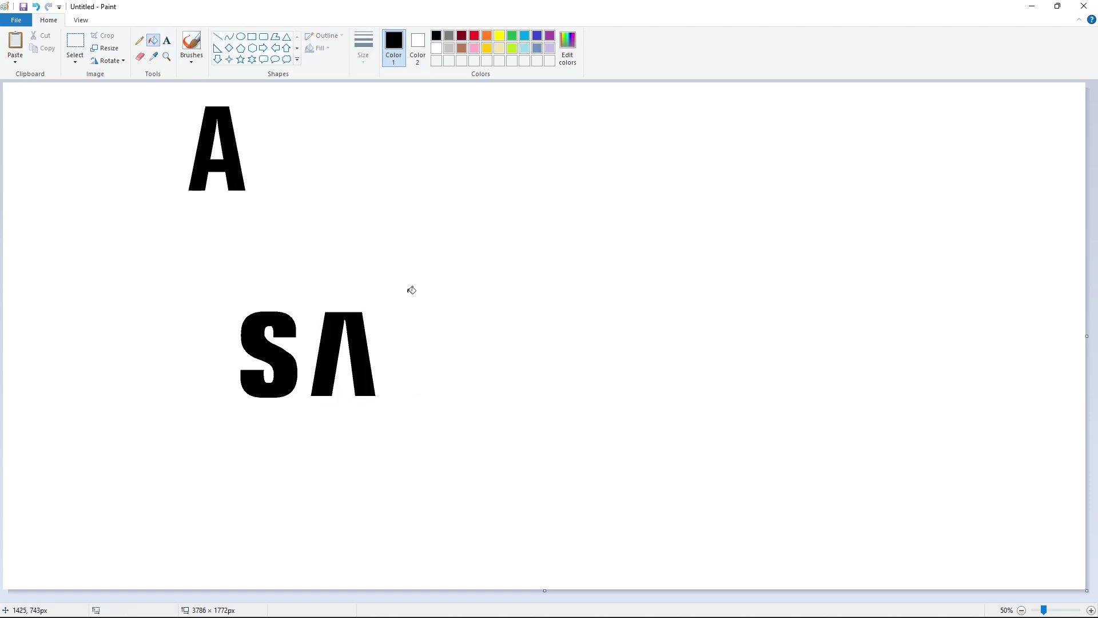
# Draw a rectangle right of the A, matching the letters' height, and fill it with brown
pyautogui.click(252, 37)
pyautogui.moveTo(394, 314); pyautogui.dragTo(482, 395)
pyautogui.click(153, 41)
pyautogui.click(439, 354)
pyautogui.click(461, 48)
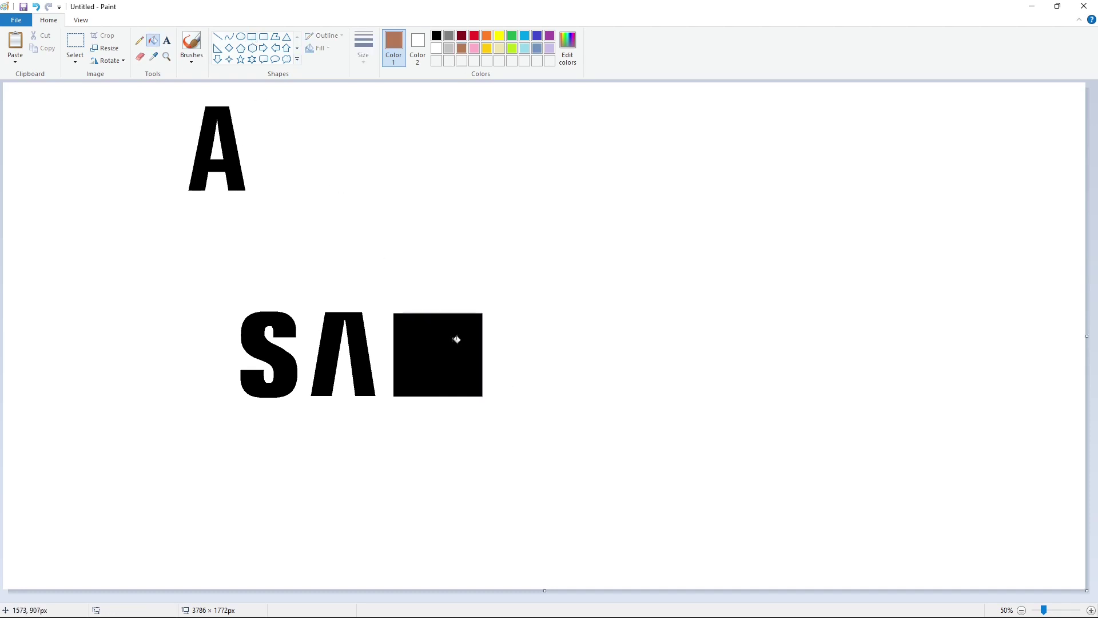
pyautogui.click(452, 343)
# Draw white lines across the brown rectangle to mark the top notch and the two inner wedges of an M
pyautogui.click(218, 36)
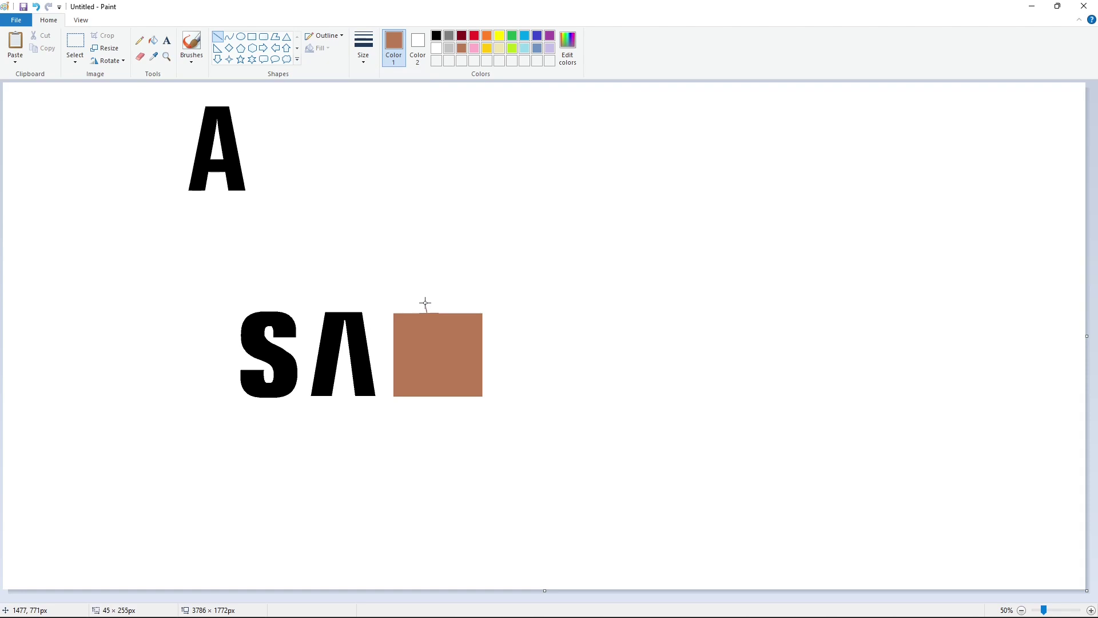
pyautogui.moveTo(425, 303); pyautogui.dragTo(425, 302)
pyautogui.click(437, 49)
pyautogui.moveTo(437, 375)
pyautogui.mouseDown()
pyautogui.moveTo(448, 314)
pyautogui.moveTo(413, 397)
pyautogui.mouseUp()
pyautogui.moveTo(413, 324); pyautogui.dragTo(428, 396)
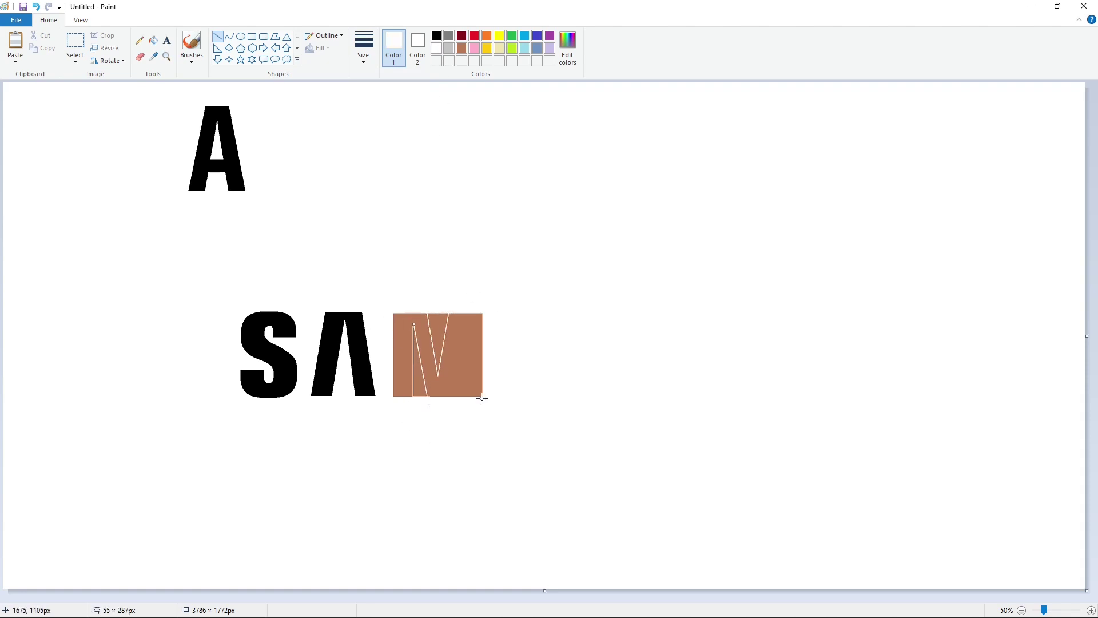
pyautogui.moveTo(461, 322); pyautogui.dragTo(461, 396)
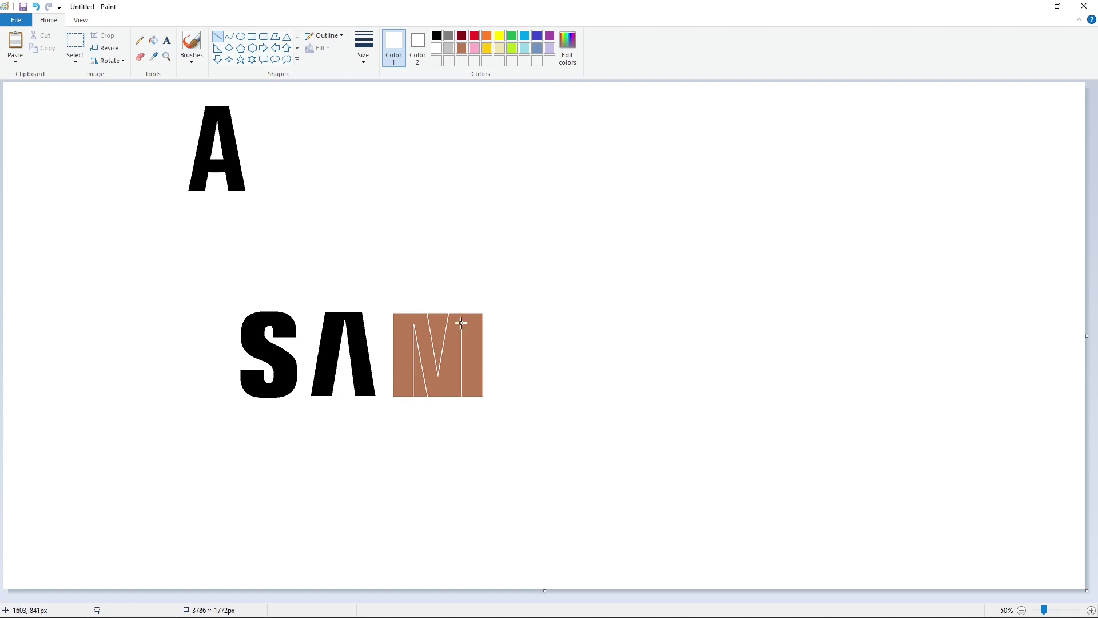
pyautogui.moveTo(462, 322); pyautogui.dragTo(444, 413)
pyautogui.click(515, 368)
# Fill the M's top notch and two inner wedges with white, and the remaining brown M shape with black
pyautogui.click(154, 41)
pyautogui.click(419, 379)
pyautogui.click(438, 337)
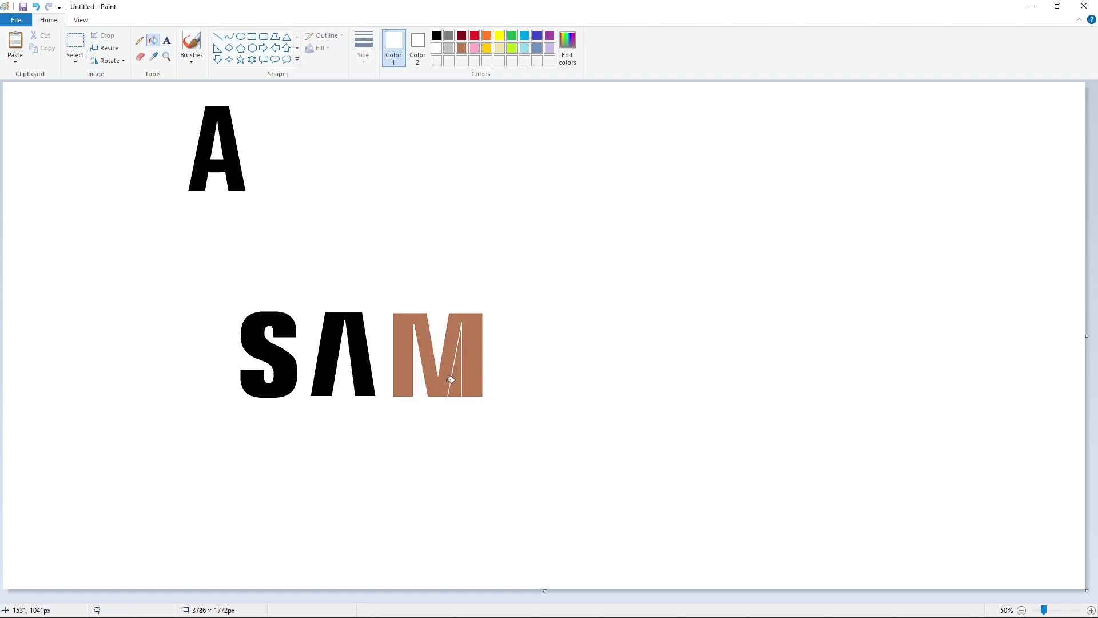
pyautogui.click(454, 381)
pyautogui.click(437, 36)
pyautogui.click(471, 332)
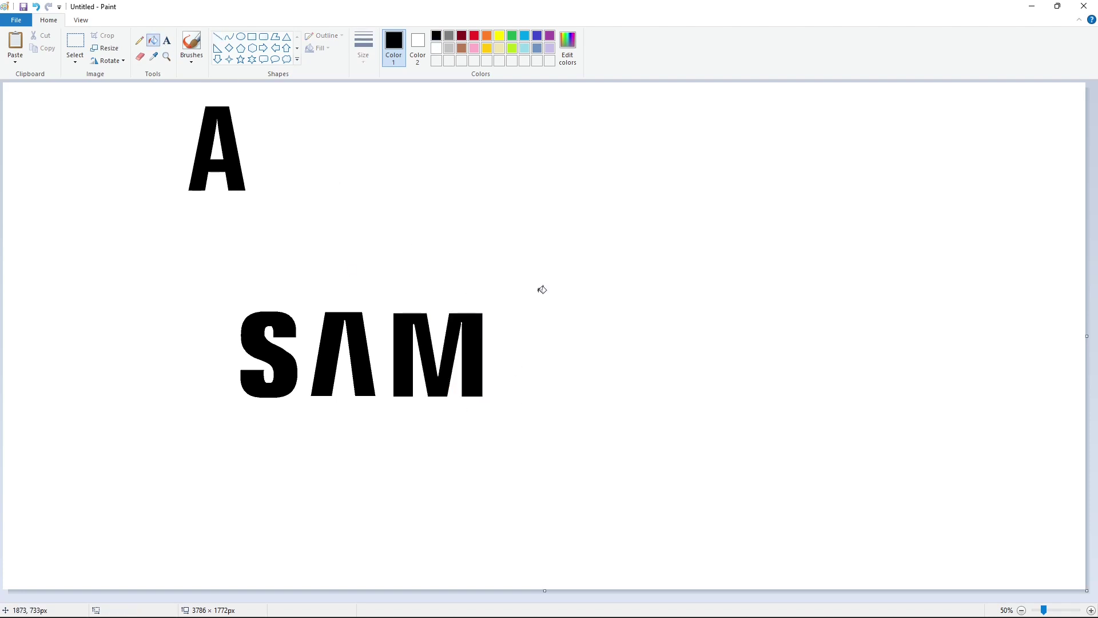
# Copy the thickened S, place the duplicate after the M, and nudge it right until it is clear of the M
pyautogui.click(80, 60)
pyautogui.moveTo(220, 294); pyautogui.dragTo(306, 444)
pyautogui.hotkey('ctrl', 'c')
pyautogui.hotkey('ctrl', 'v')
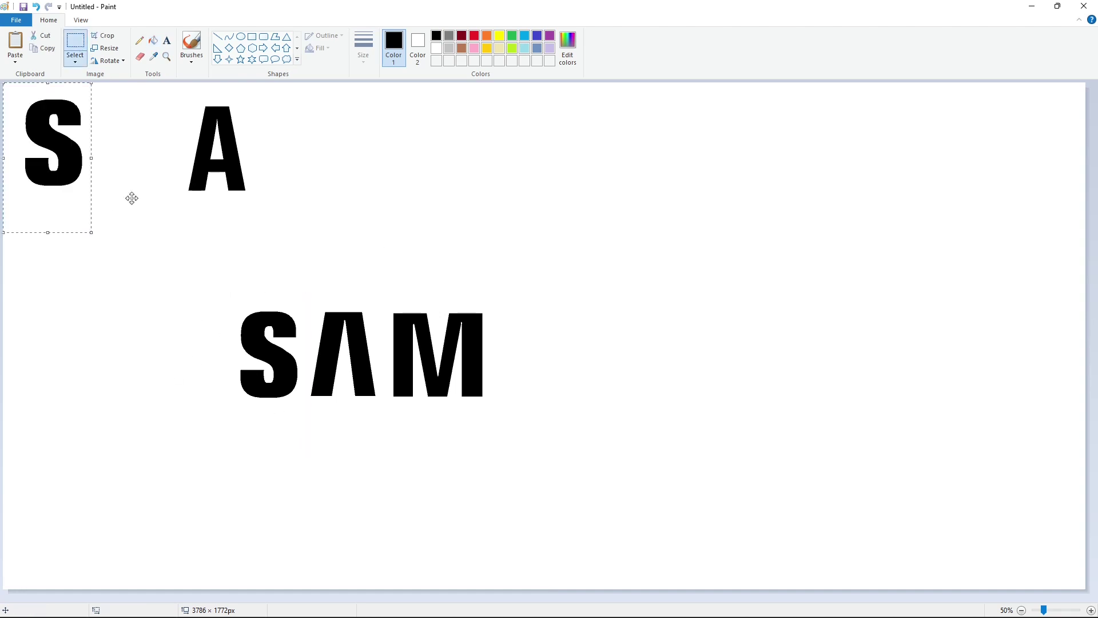
pyautogui.moveTo(69, 161); pyautogui.dragTo(512, 372)
pyautogui.press('Right')
pyautogui.press('Right')
pyautogui.press('Right')
pyautogui.press('Right')
pyautogui.press('Right')
pyautogui.press('Right')
pyautogui.press('Right')
pyautogui.press('Right')
pyautogui.press('Right')
pyautogui.press('Right')
pyautogui.press('Right')
pyautogui.press('Right')
pyautogui.press('Right')
pyautogui.press('Right')
pyautogui.press('Right')
pyautogui.press('Right')
pyautogui.press('Right')
pyautogui.press('Right')
pyautogui.press('Right')
pyautogui.press('Right')
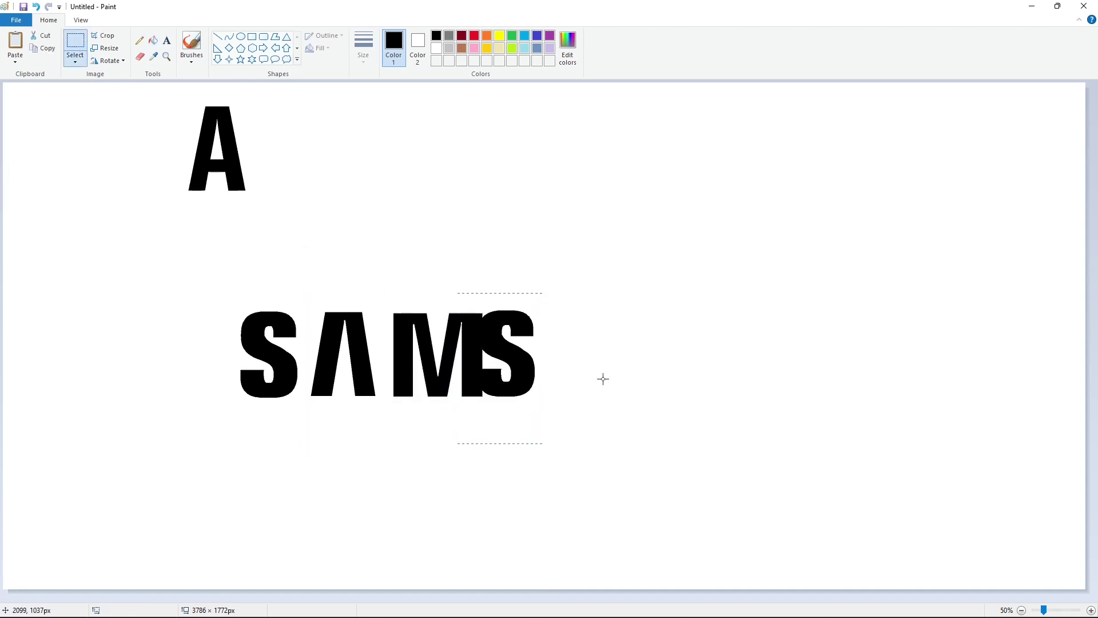
pyautogui.press('Right')
pyautogui.press('Right')
pyautogui.press('Right')
pyautogui.press('Right')
pyautogui.press('Right')
pyautogui.press('Right')
pyautogui.press('Right')
pyautogui.press('Right')
pyautogui.press('Right')
pyautogui.press('Right')
pyautogui.press('Right')
pyautogui.press('Right')
pyautogui.press('Right')
pyautogui.press('Right')
pyautogui.press('Right')
pyautogui.press('Right')
pyautogui.press('Right')
pyautogui.press('Right')
pyautogui.press('Right')
pyautogui.press('Right')
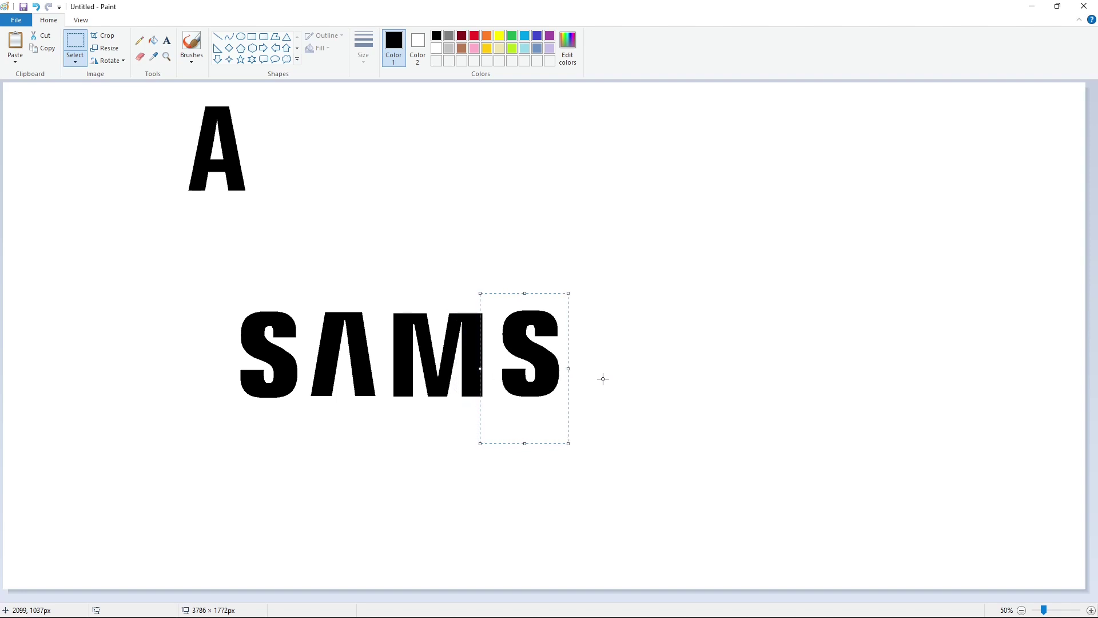
# Add a letter U above the wordmark and place a copy of it after the second S, aligned with the other letters
pyautogui.click(167, 41)
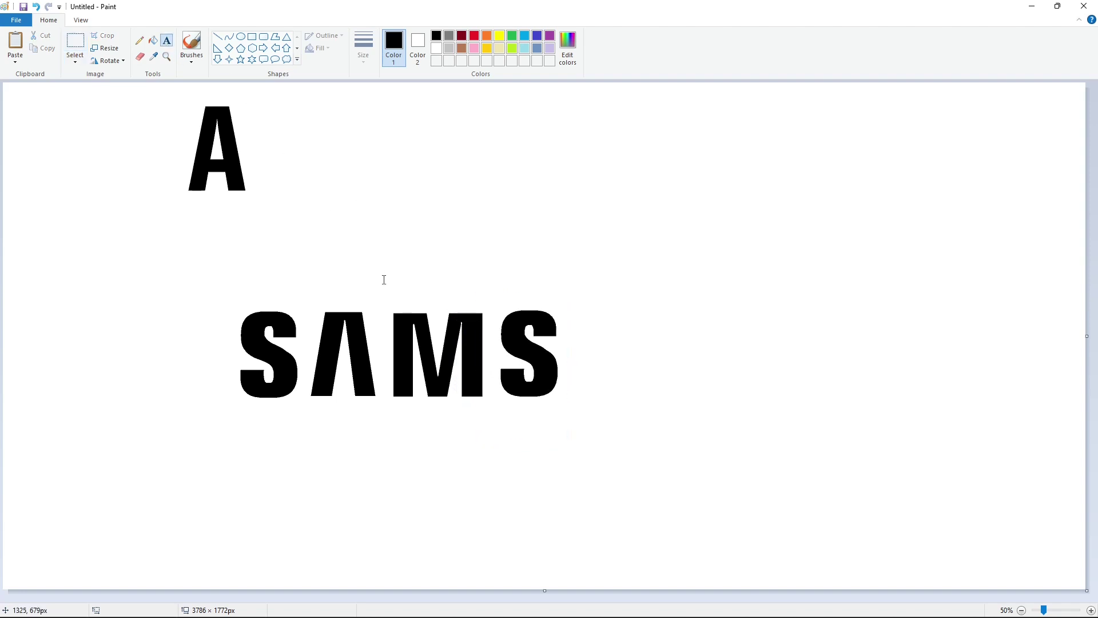
pyautogui.click(383, 279)
pyautogui.write('U')
pyautogui.click(75, 41)
pyautogui.moveTo(366, 142); pyautogui.dragTo(472, 273)
pyautogui.hotkey('ctrl', 'c')
pyautogui.hotkey('ctrl', 'v')
pyautogui.moveTo(65, 156); pyautogui.dragTo(615, 355)
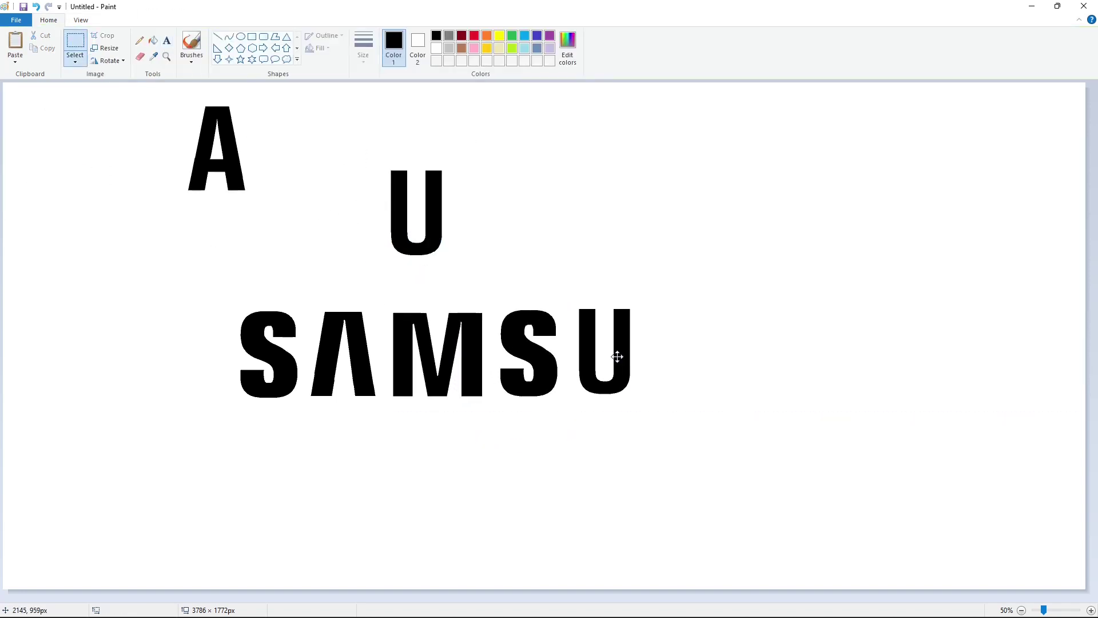
pyautogui.click(684, 358)
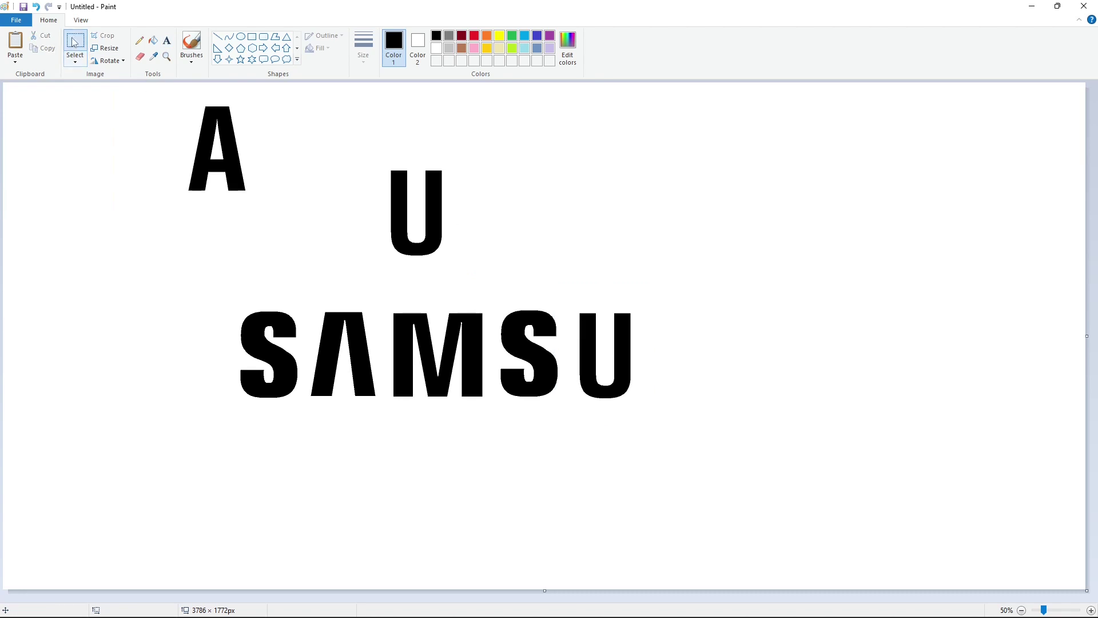
# Thicken the U in the wordmark by overlaying further copies of it, offset slightly sideways
pyautogui.moveTo(361, 131); pyautogui.dragTo(474, 260)
pyautogui.hotkey('ctrl', 'v')
pyautogui.moveTo(56, 147); pyautogui.dragTo(606, 350)
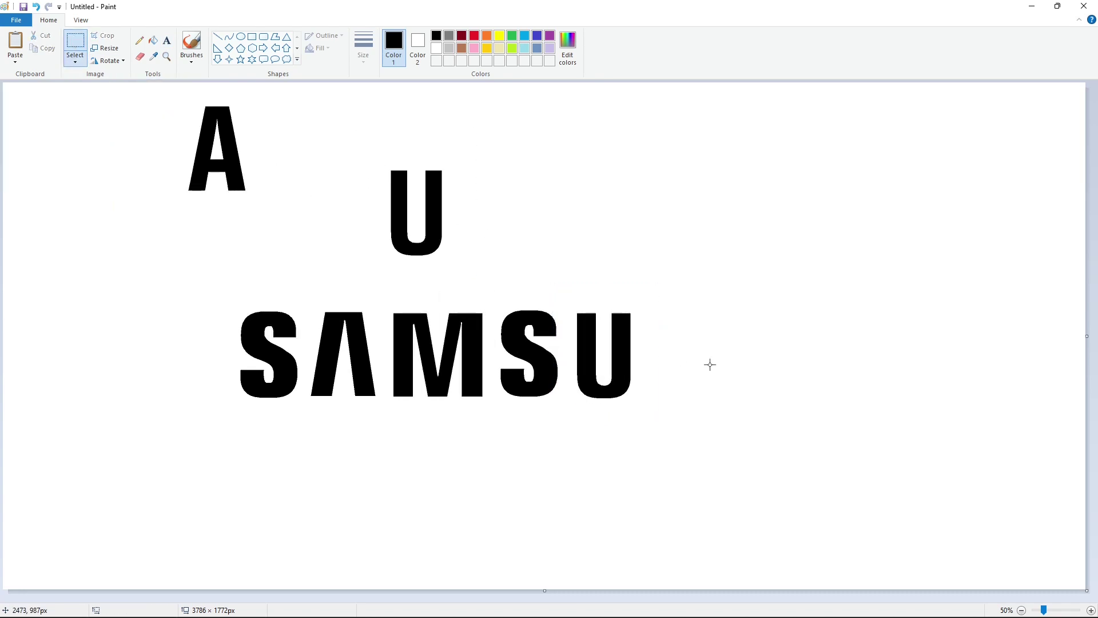
pyautogui.hotkey('ctrl', 'v')
pyautogui.moveTo(53, 153); pyautogui.dragTo(604, 349)
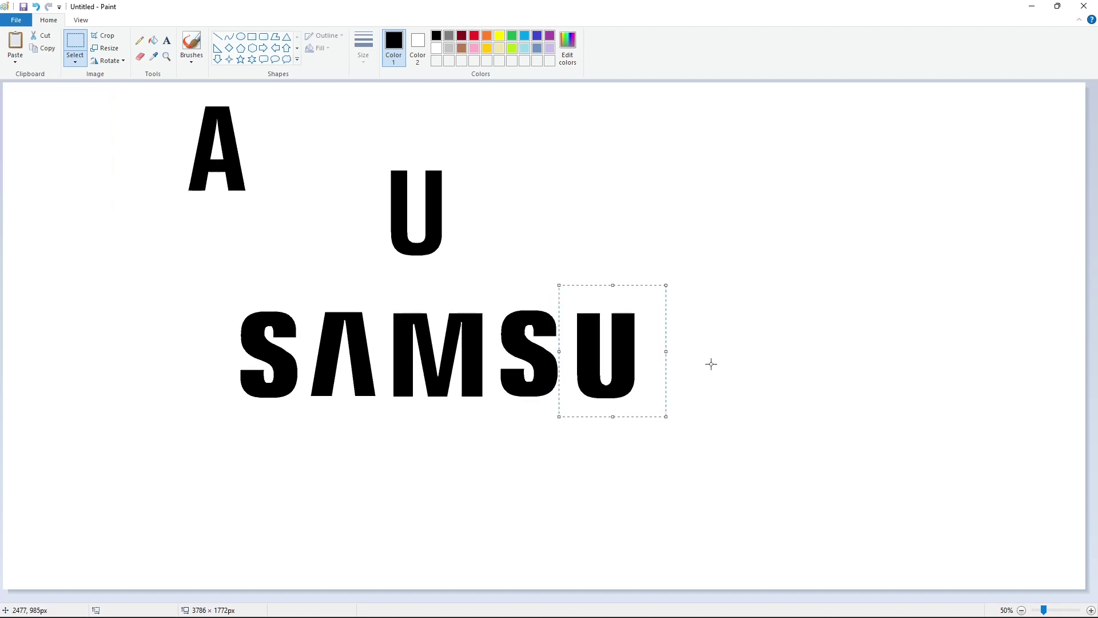
# Even out the inner bottom edge of the thickened U with a short black curve and black fill
pyautogui.click(1092, 610)
pyautogui.moveTo(1093, 286); pyautogui.dragTo(1093, 411)
pyautogui.moveTo(435, 597); pyautogui.dragTo(684, 600)
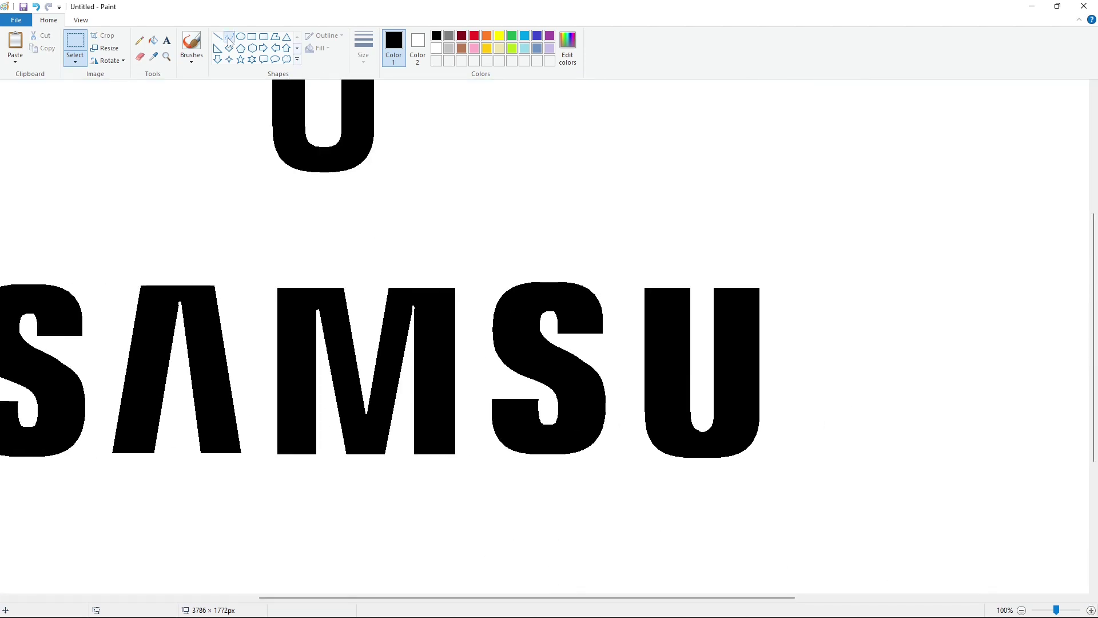
pyautogui.click(229, 37)
pyautogui.moveTo(686, 424); pyautogui.dragTo(732, 429)
pyautogui.click(703, 430)
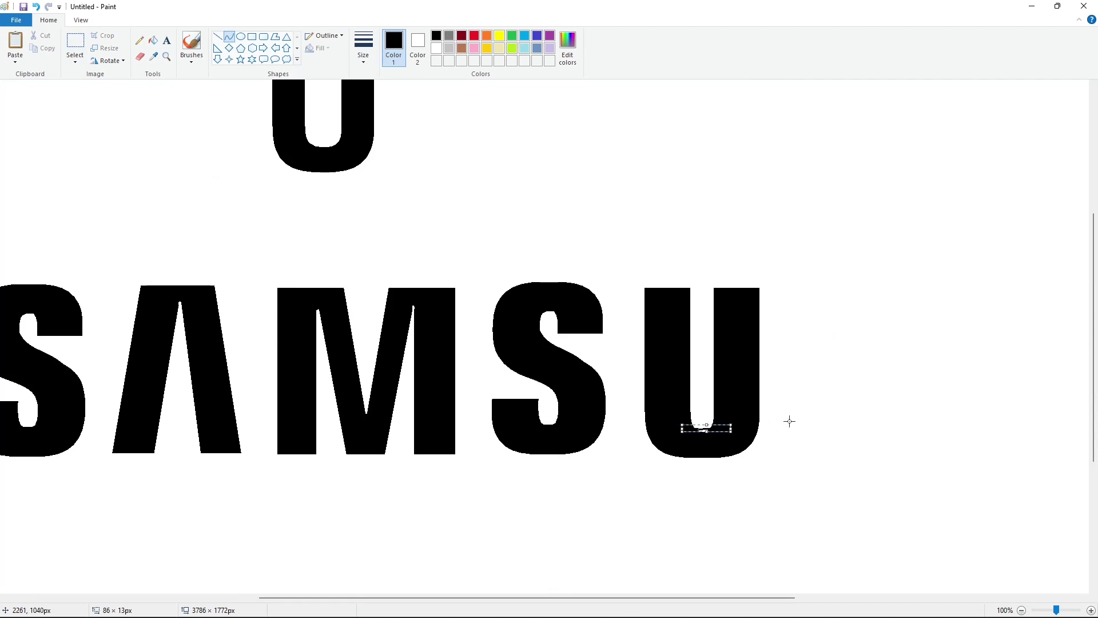
pyautogui.click(790, 421)
pyautogui.scroll(2, 789, 420)
pyautogui.scroll(-3, 789, 421)
pyautogui.click(153, 40)
pyautogui.click(703, 301)
pyautogui.click(1021, 610)
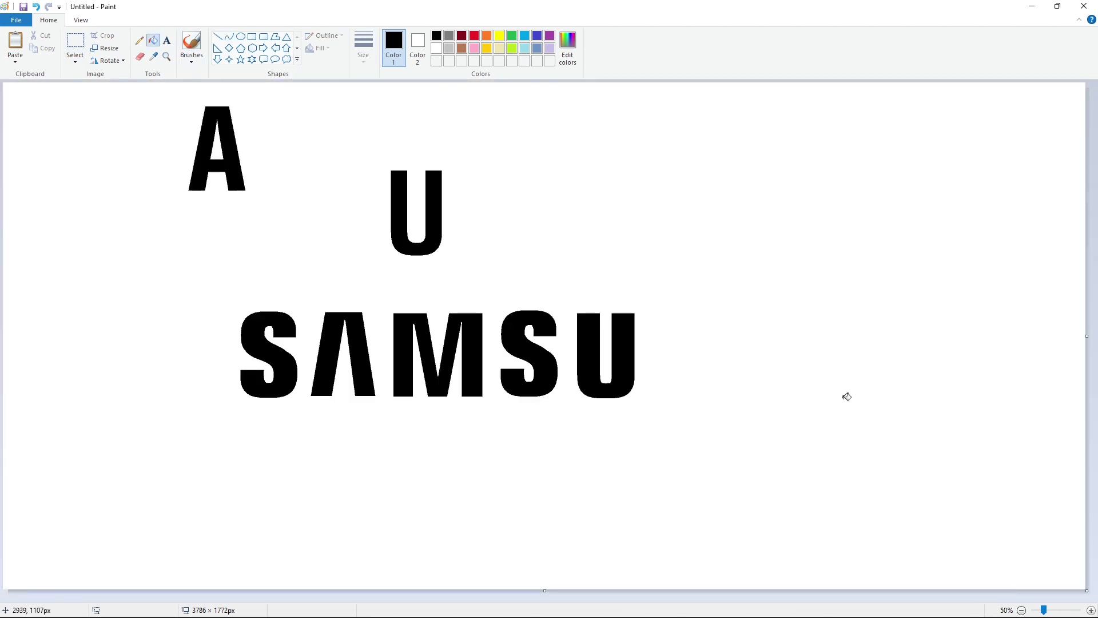
# Draw a rectangle about 250 × 290 px right of the U and fill it with brown
pyautogui.click(251, 37)
pyautogui.moveTo(655, 312); pyautogui.dragTo(727, 396)
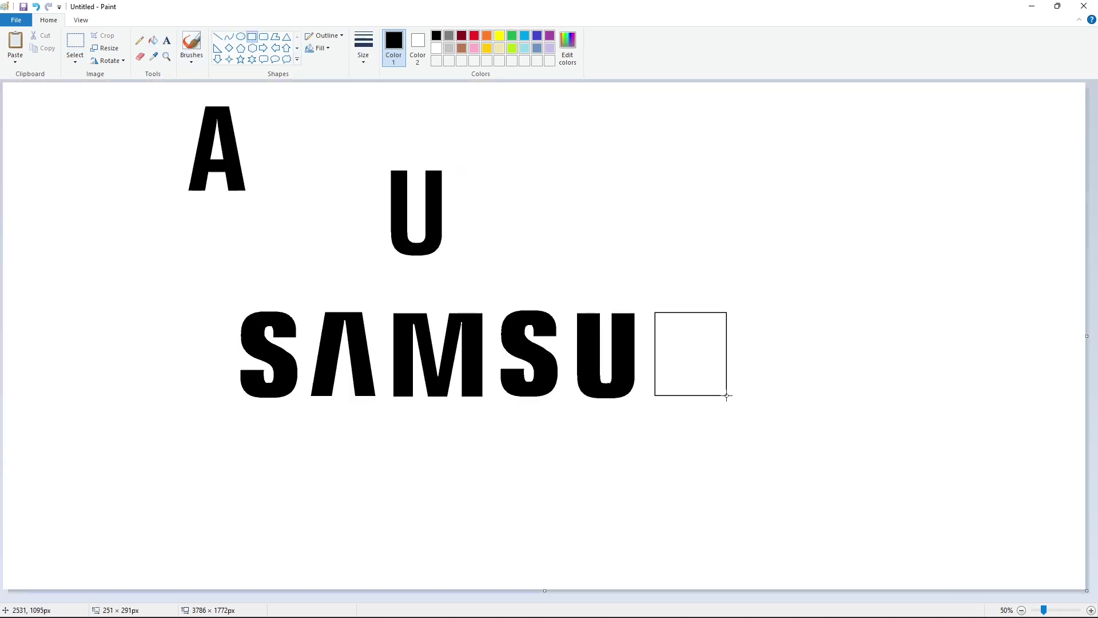
pyautogui.click(795, 384)
pyautogui.click(153, 40)
pyautogui.click(681, 348)
pyautogui.click(461, 48)
pyautogui.click(680, 348)
# Draw white lines across the brown rectangle to mark the upper and lower wedges of an N
pyautogui.click(218, 37)
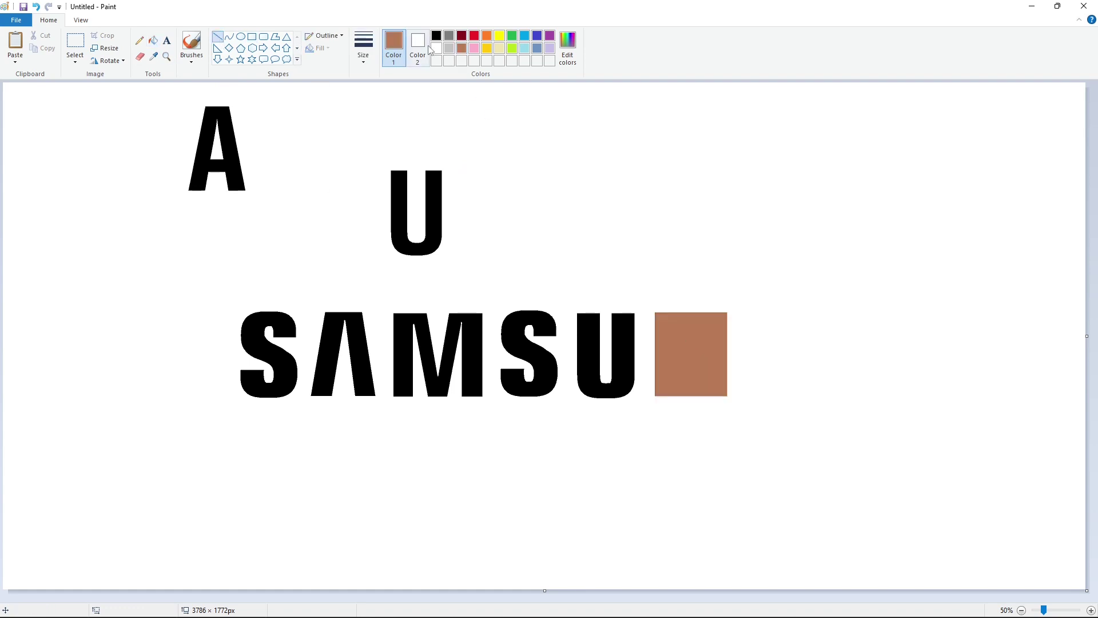
pyautogui.click(436, 48)
pyautogui.moveTo(705, 377); pyautogui.dragTo(680, 296)
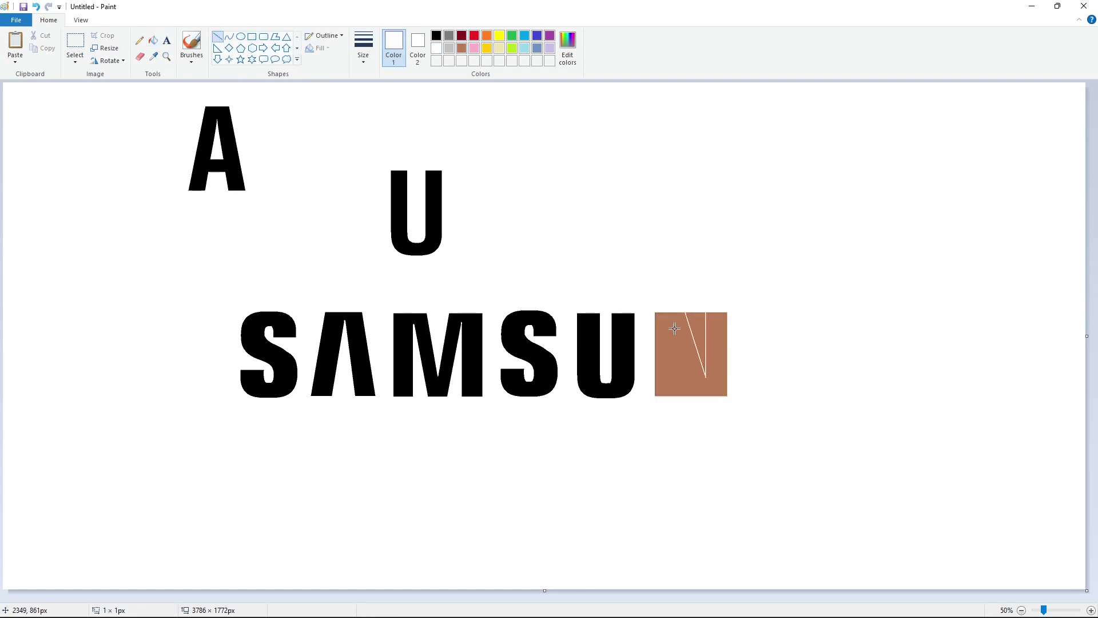
pyautogui.moveTo(675, 329); pyautogui.dragTo(697, 396)
# Fill the N's upper and lower wedges with white, and the remaining brown N shape with black
pyautogui.click(152, 40)
pyautogui.click(697, 335)
pyautogui.click(682, 375)
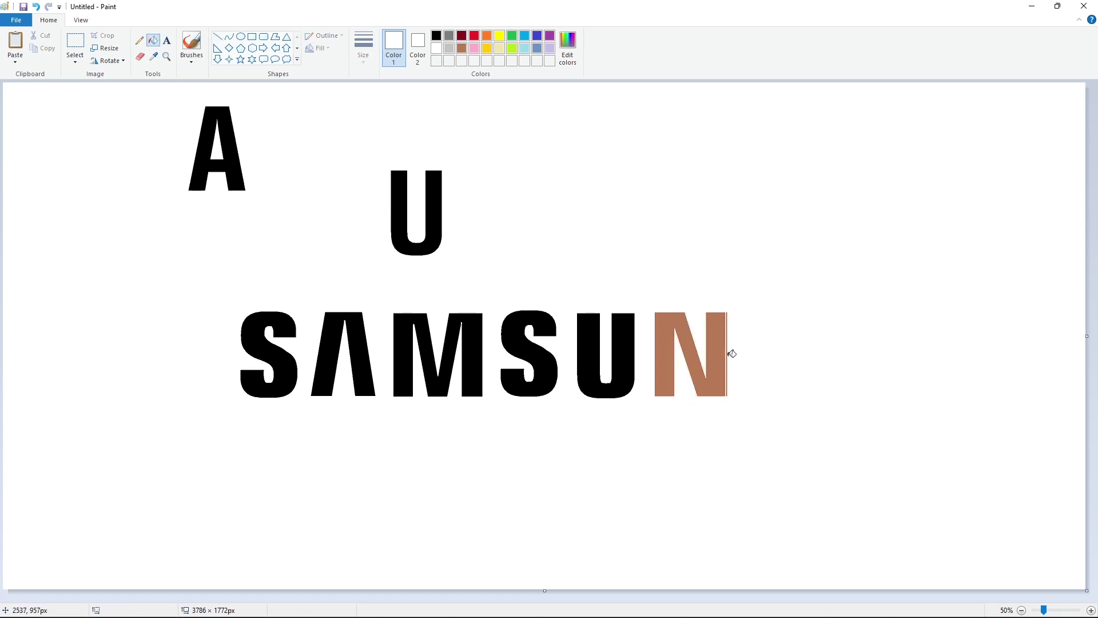
pyautogui.click(437, 35)
pyautogui.click(691, 350)
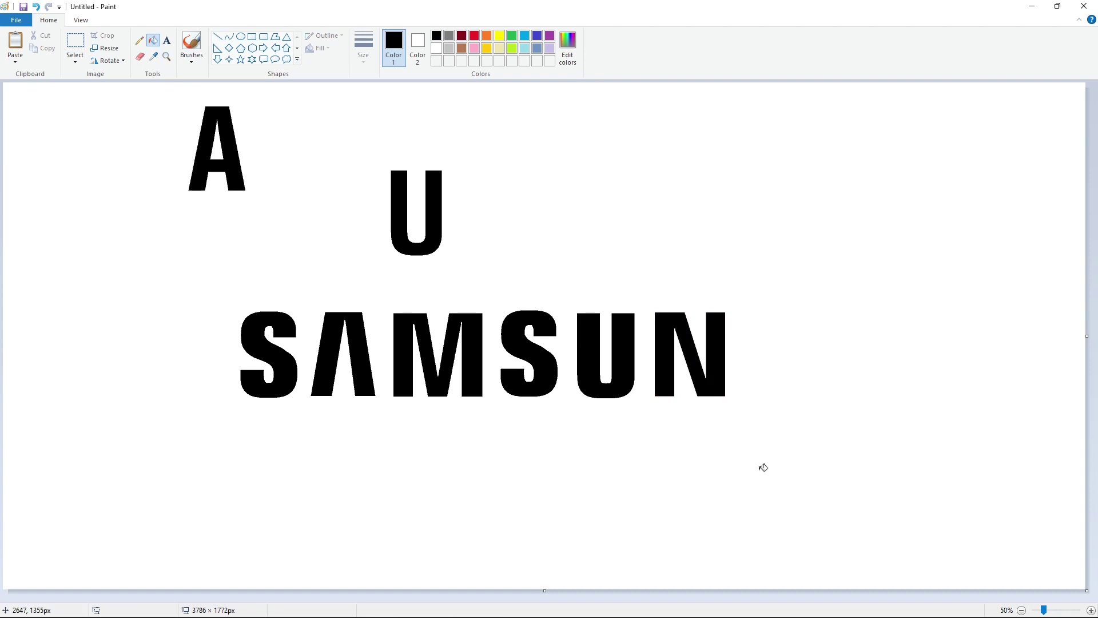
# Add a letter G above the wordmark and place a copy of it after the N, aligned with the other letters
pyautogui.click(675, 140)
pyautogui.write('G')
pyautogui.click(604, 195)
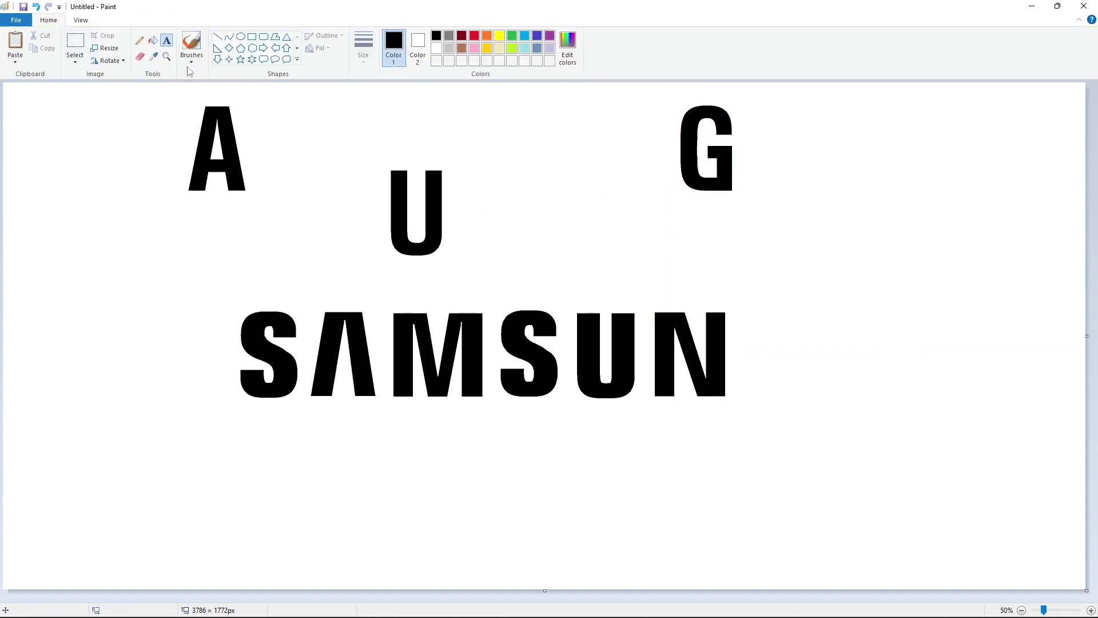
pyautogui.click(75, 43)
pyautogui.moveTo(643, 92); pyautogui.dragTo(793, 240)
pyautogui.hotkey('ctrl', 'c')
pyautogui.hotkey('ctrl', 'v')
pyautogui.moveTo(88, 145); pyautogui.dragTo(797, 360)
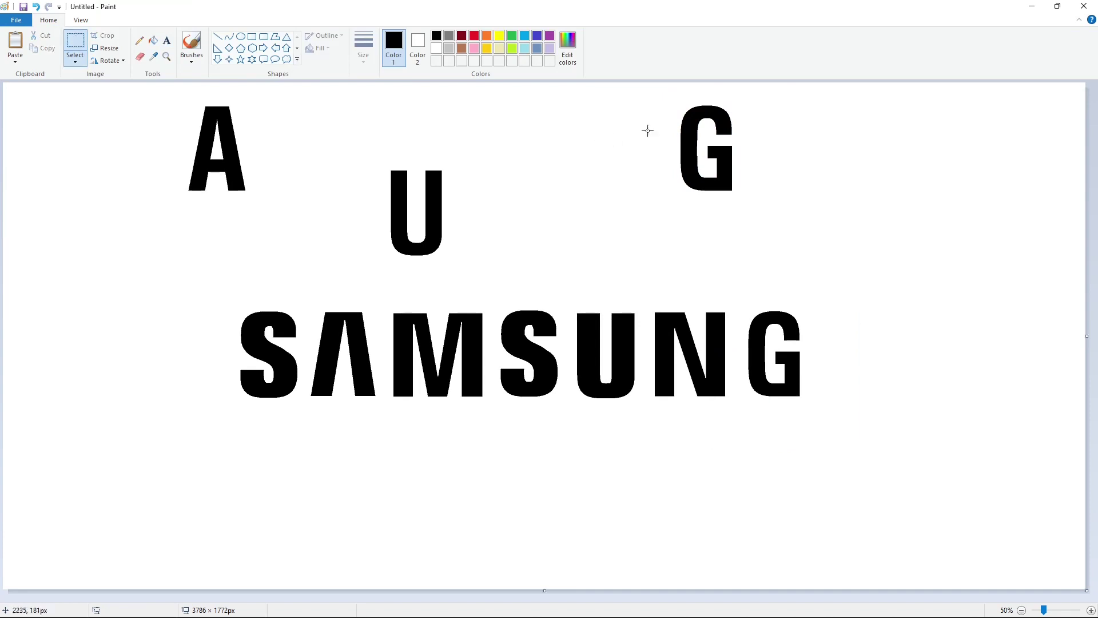
# Copy the left part of the upper G and overlay it on the wordmark's G, nudged left to thicken its stem
pyautogui.moveTo(678, 94); pyautogui.dragTo(709, 215)
pyautogui.hotkey('ctrl', 'c')
pyautogui.hotkey('ctrl', 'v')
pyautogui.moveTo(18, 140)
pyautogui.mouseDown()
pyautogui.moveTo(250, 234)
pyautogui.moveTo(764, 357)
pyautogui.moveTo(768, 333)
pyautogui.mouseUp()
pyautogui.press('Left')
pyautogui.press('Left')
pyautogui.press('Left')
pyautogui.press('Left')
pyautogui.press('Left')
pyautogui.press('Left')
pyautogui.press('Left')
pyautogui.press('Left')
pyautogui.press('Left')
pyautogui.press('Left')
pyautogui.press('Left')
pyautogui.press('Left')
pyautogui.press('Left')
pyautogui.press('Left')
pyautogui.press('Left')
pyautogui.press('Left')
pyautogui.press('Left')
pyautogui.press('Left')
pyautogui.press('Left')
pyautogui.press('Left')
# Overlay a copied piece on the lower right part of the wordmark's G to thicken it
pyautogui.hotkey('ctrl', 'c')
pyautogui.hotkey('ctrl', 'v')
pyautogui.moveTo(20, 119); pyautogui.dragTo(790, 375)
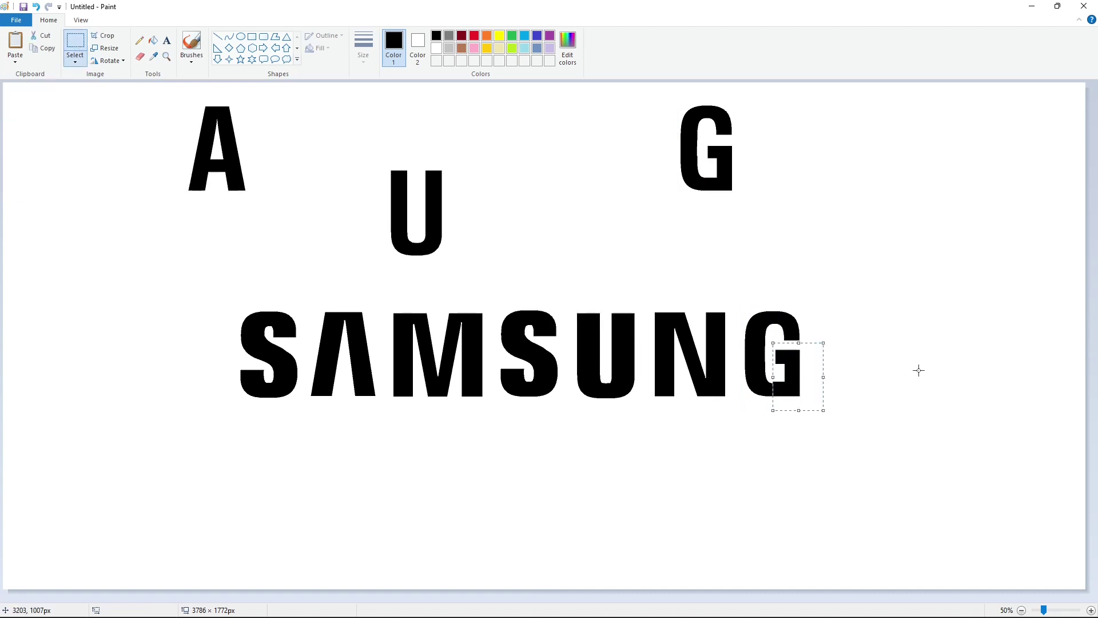
pyautogui.click(918, 369)
# Recolour the wordmark's G brown
pyautogui.click(153, 40)
pyautogui.click(461, 48)
pyautogui.click(779, 393)
pyautogui.click(1091, 610)
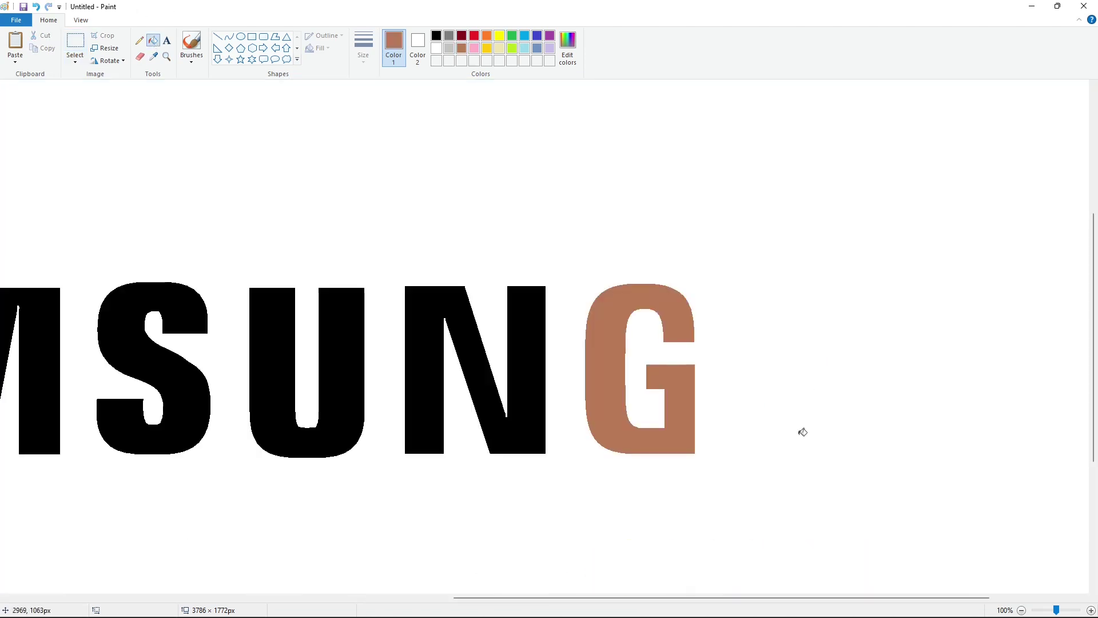
pyautogui.hotkey('ctrl', 'v')
pyautogui.click(108, 61)
pyautogui.click(115, 111)
pyautogui.hotkey('ctrl', 'z')
# Paste the copied curved corner piece, flip it horizontally, and place it over the lower right corner of the brown G
pyautogui.hotkey('ctrl', 'v')
pyautogui.click(108, 61)
pyautogui.click(120, 124)
pyautogui.moveTo(46, 121); pyautogui.dragTo(683, 408)
pyautogui.click(727, 411)
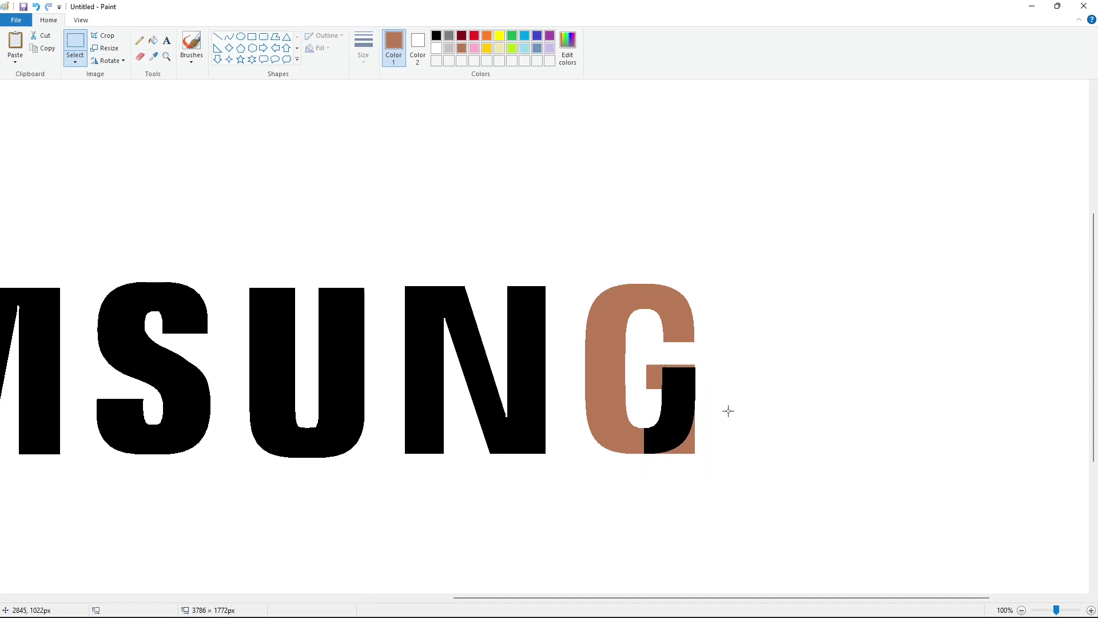
# Fill the leftover brown corner outside the wordmark's G with white and recolour the rest of the G black
pyautogui.click(153, 40)
pyautogui.click(439, 48)
pyautogui.click(691, 449)
pyautogui.click(439, 35)
pyautogui.click(653, 369)
pyautogui.click(608, 366)
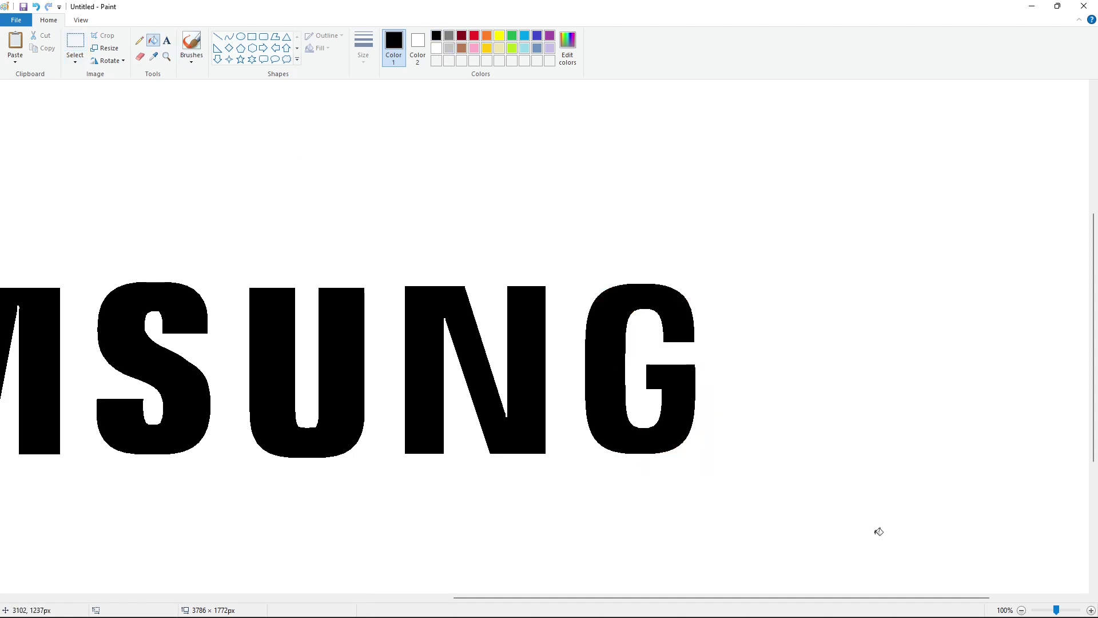
# Copy the upper right corner of the spare G and place it over the matching corner of the wordmark's G
pyautogui.scroll(-1, 951, 529)
pyautogui.click(75, 41)
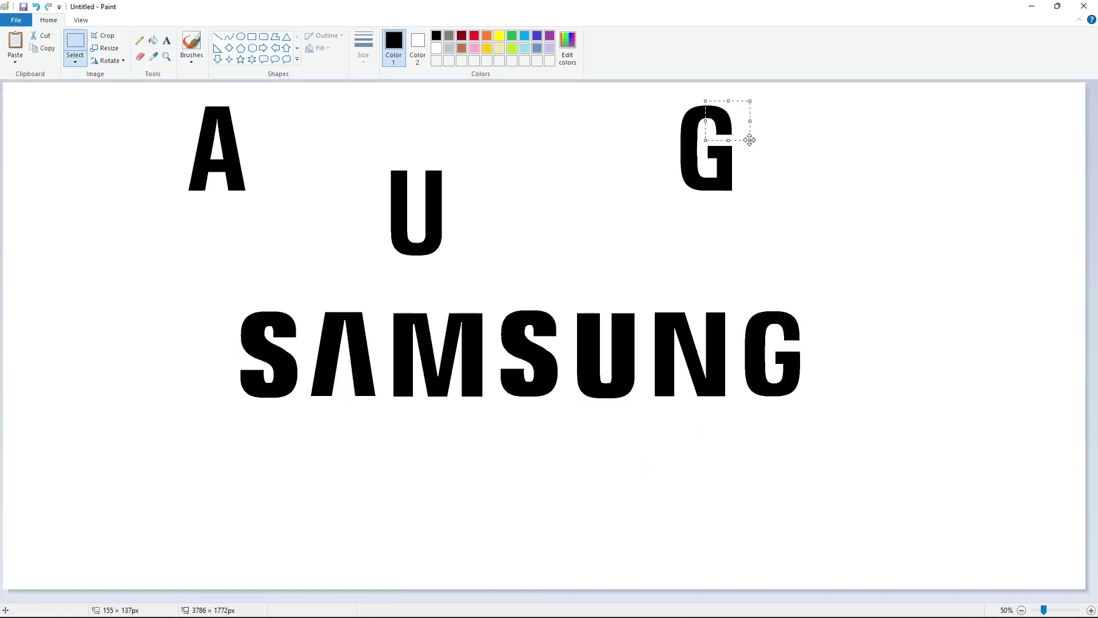
pyautogui.hotkey('ctrl', 'c')
pyautogui.hotkey('ctrl', 'v')
pyautogui.moveTo(23, 98); pyautogui.dragTo(796, 323)
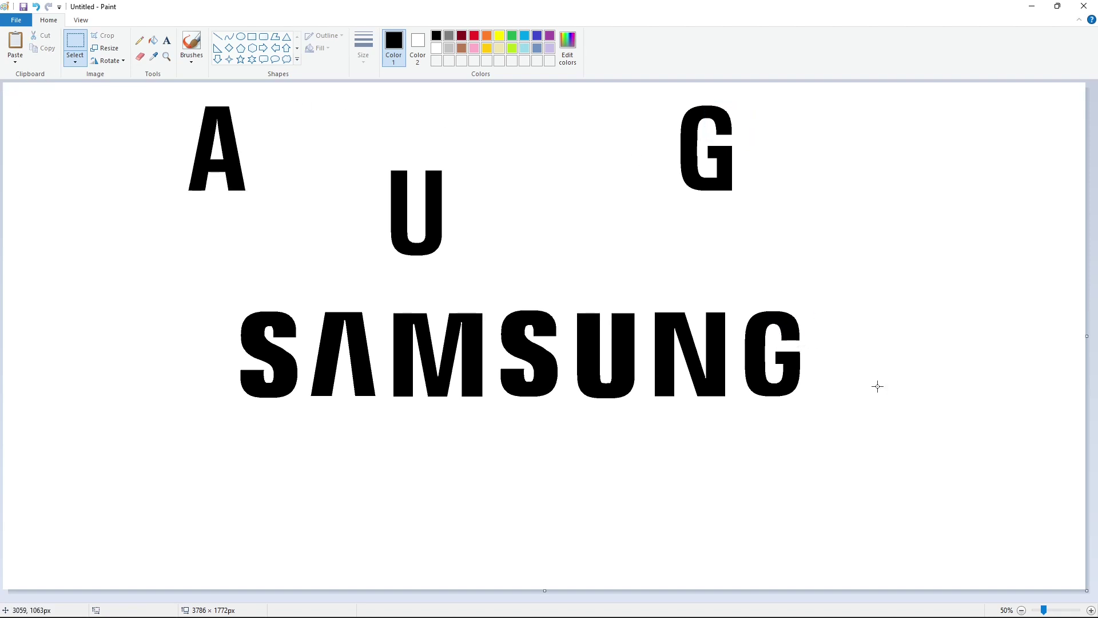
# Erase the spare A, U and G above the wordmark by filling them with white
pyautogui.click(152, 40)
pyautogui.click(436, 48)
pyautogui.click(197, 172)
pyautogui.click(397, 229)
pyautogui.click(694, 154)
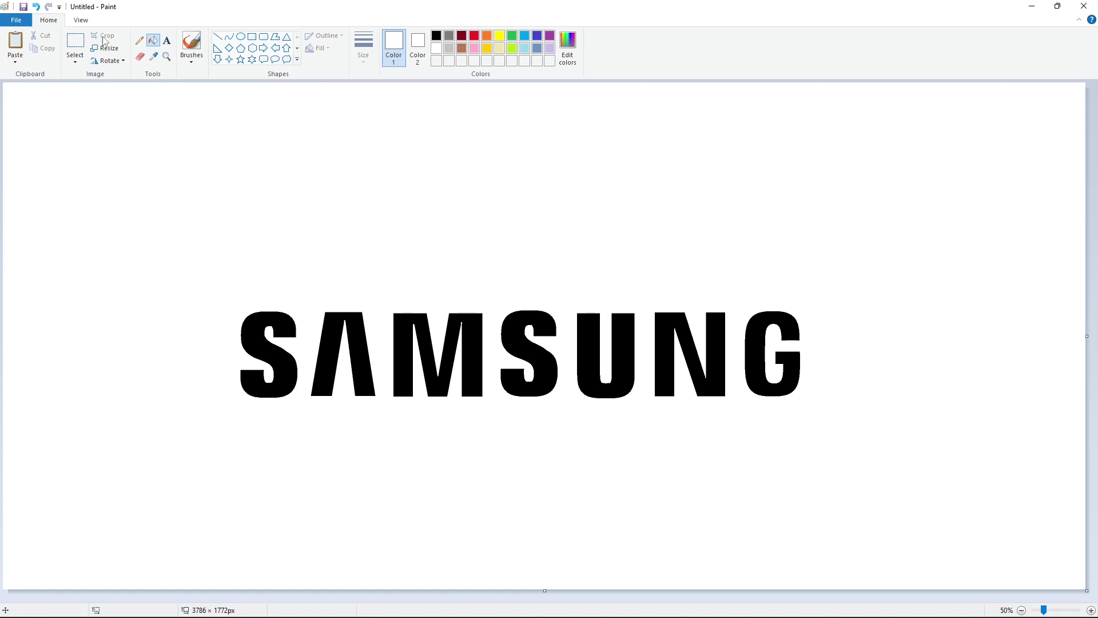
# Widen the canvas to 7276 px and place a copy of the SAMSUNG wordmark in the new blank area
pyautogui.click(75, 41)
pyautogui.moveTo(143, 212); pyautogui.dragTo(942, 524)
pyautogui.hotkey('ctrl', 'c')
pyautogui.click(1022, 610)
pyautogui.moveTo(545, 209); pyautogui.dragTo(1044, 210)
pyautogui.hotkey('ctrl', 'v')
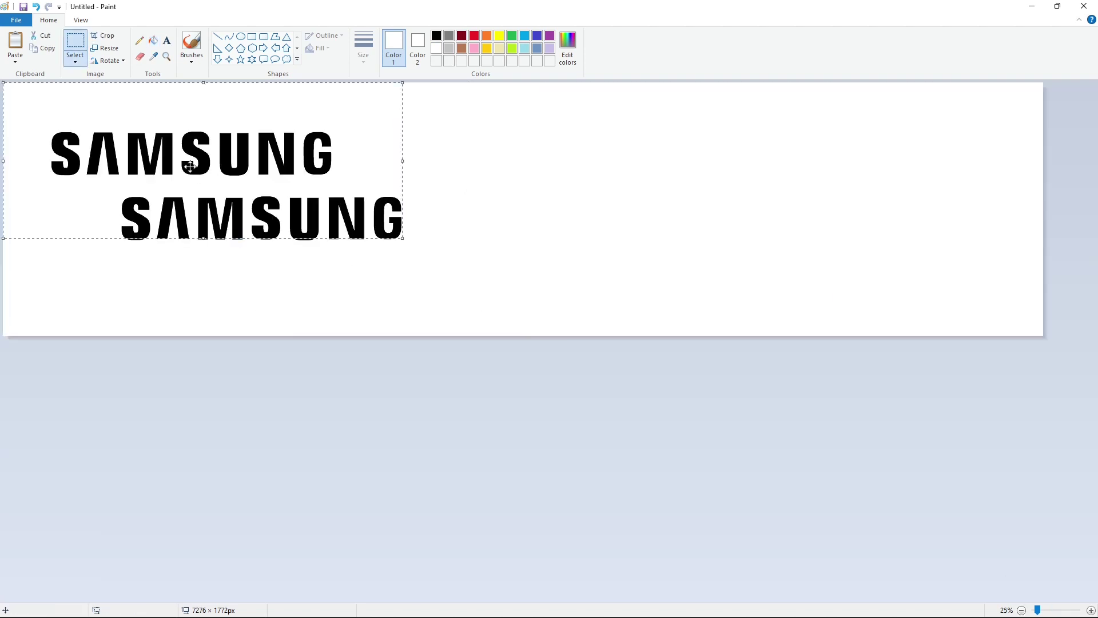
pyautogui.moveTo(190, 166); pyautogui.dragTo(658, 223)
# Recolour all letters of the original SAMSUNG wordmark brown
pyautogui.click(1022, 610)
pyautogui.click(1091, 610)
pyautogui.click(1091, 610)
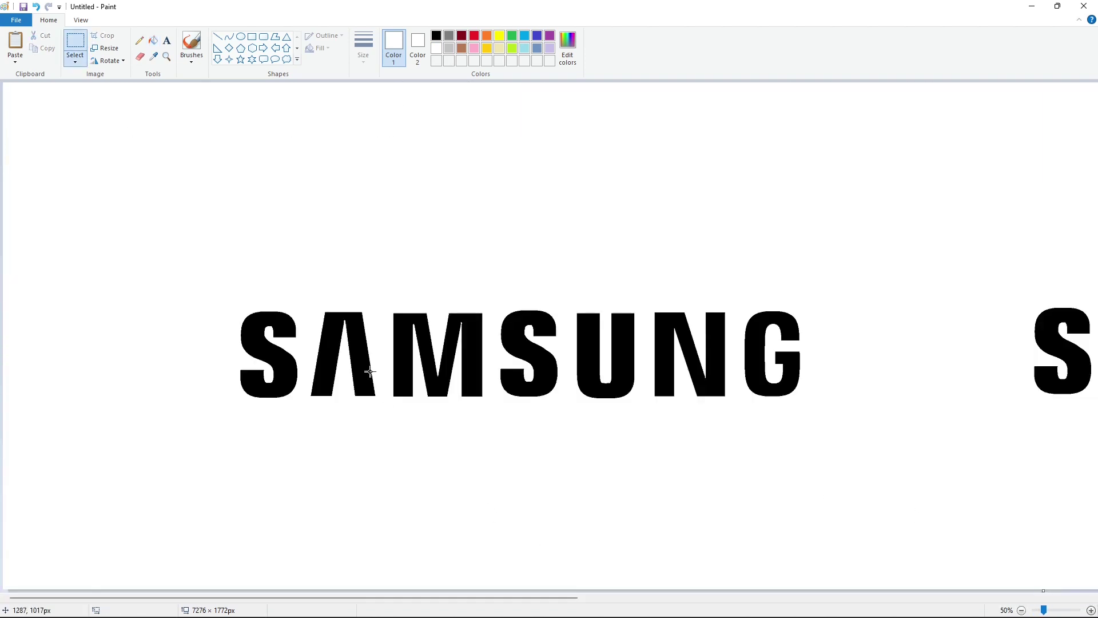
pyautogui.click(228, 38)
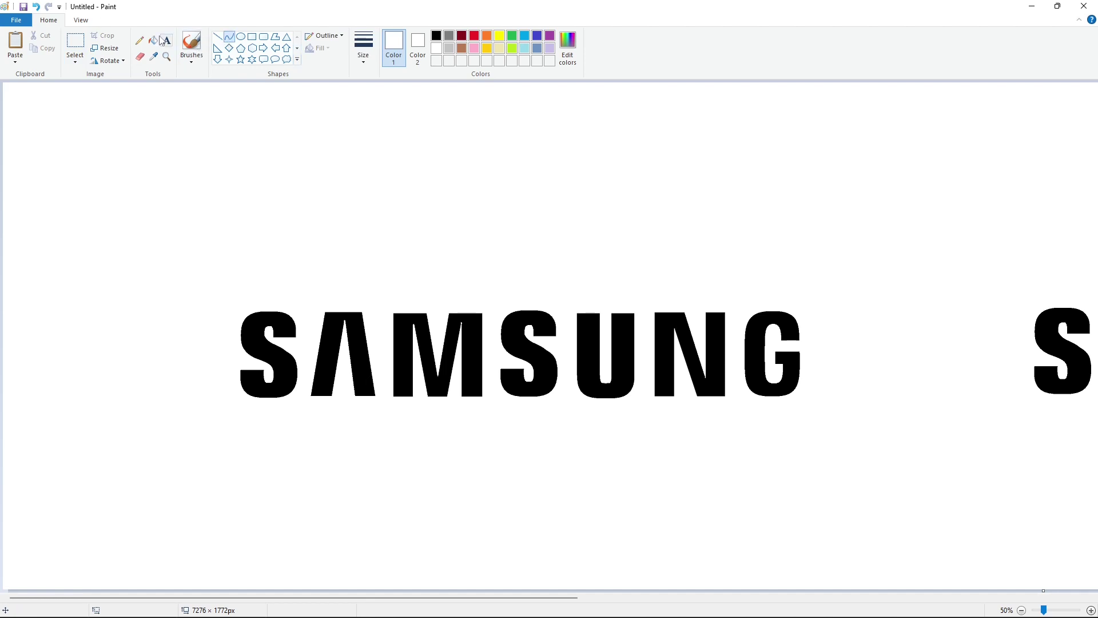
pyautogui.click(153, 40)
pyautogui.click(461, 48)
pyautogui.click(269, 326)
pyautogui.click(323, 383)
pyautogui.click(402, 335)
pyautogui.click(529, 326)
pyautogui.click(589, 355)
pyautogui.click(667, 346)
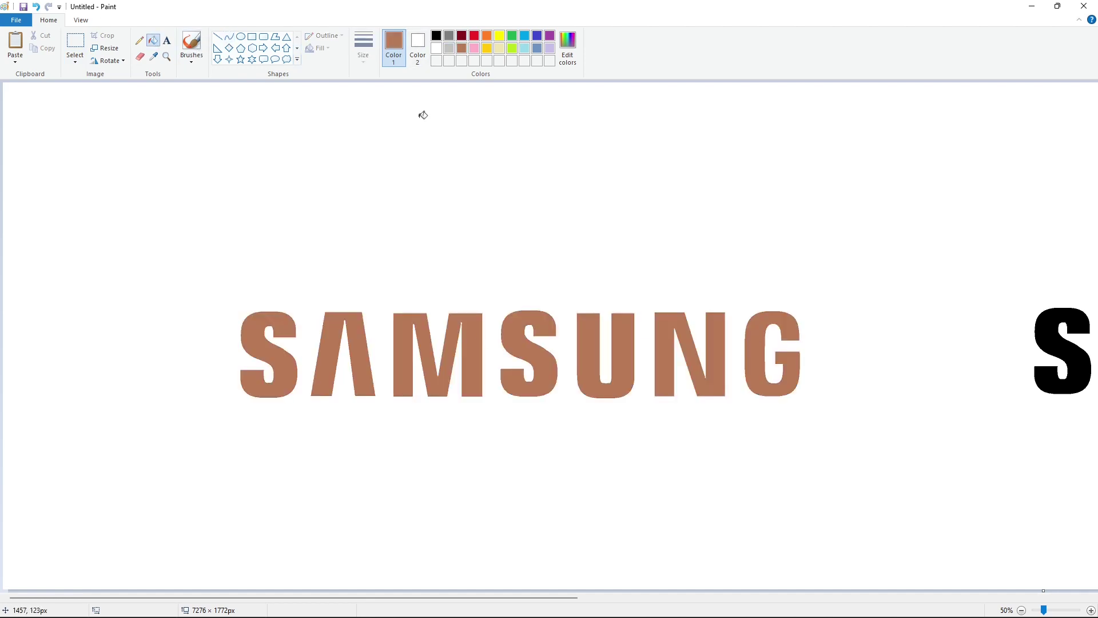
# Draw thin black curves arching from the S over the brown letters and around past the G, forming the oval's upper and right sides
pyautogui.click(436, 35)
pyautogui.click(229, 37)
pyautogui.click(363, 46)
pyautogui.click(347, 171)
pyautogui.moveTo(260, 314); pyautogui.dragTo(849, 243)
pyautogui.moveTo(403, 283)
pyautogui.mouseDown()
pyautogui.moveTo(406, 270)
pyautogui.moveTo(681, 218)
pyautogui.moveTo(710, 202)
pyautogui.mouseUp()
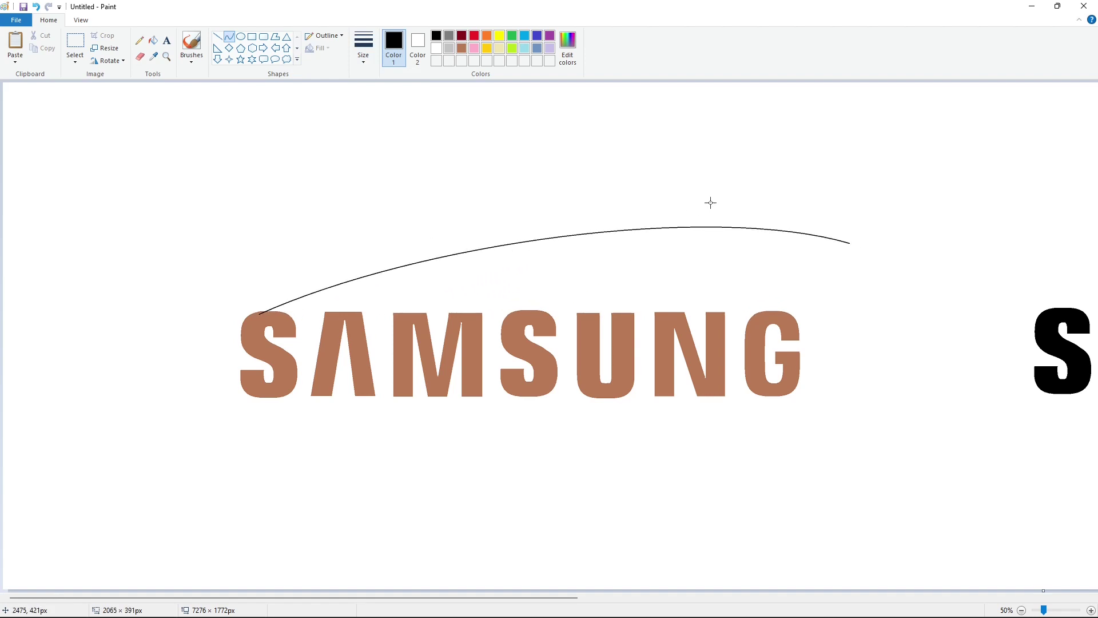
pyautogui.moveTo(851, 243)
pyautogui.mouseDown()
pyautogui.moveTo(800, 391)
pyautogui.moveTo(875, 270)
pyautogui.moveTo(933, 267)
pyautogui.moveTo(932, 341)
pyautogui.mouseUp()
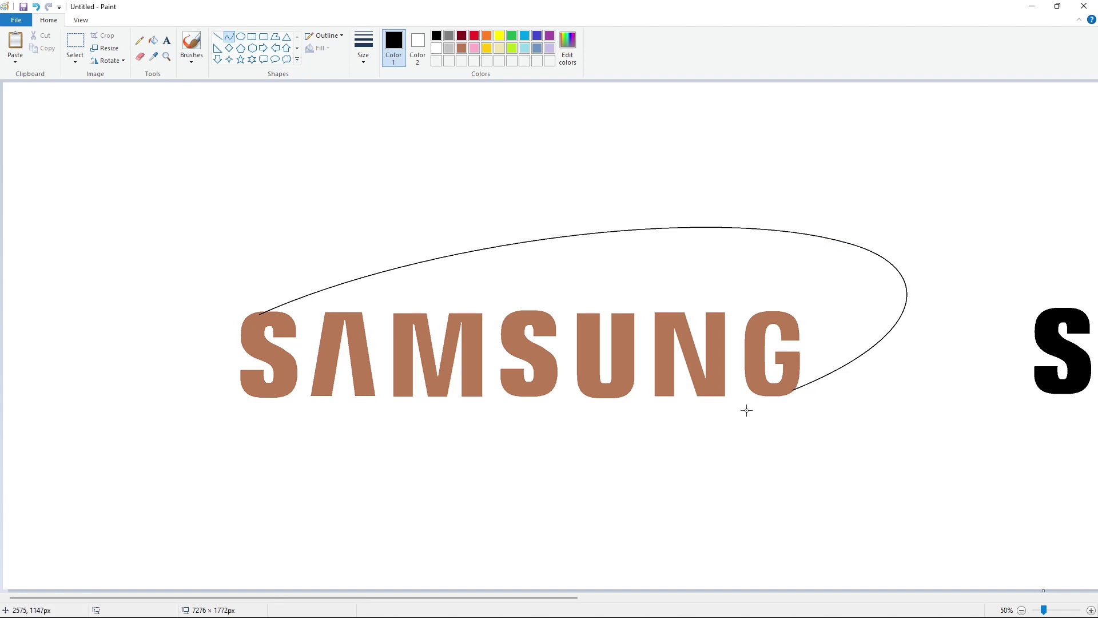
# Draw the oval's lower side as a curve from the bottom of the G to below and left of the S
pyautogui.moveTo(781, 395); pyautogui.dragTo(187, 467)
pyautogui.moveTo(653, 435); pyautogui.dragTo(330, 509)
pyautogui.click(98, 522)
# Try to close the oval's open left end with a curve around the S and undo it
pyautogui.moveTo(188, 467); pyautogui.dragTo(245, 319)
pyautogui.moveTo(126, 439); pyautogui.dragTo(102, 436)
pyautogui.moveTo(104, 405); pyautogui.dragTo(112, 383)
pyautogui.click(315, 439)
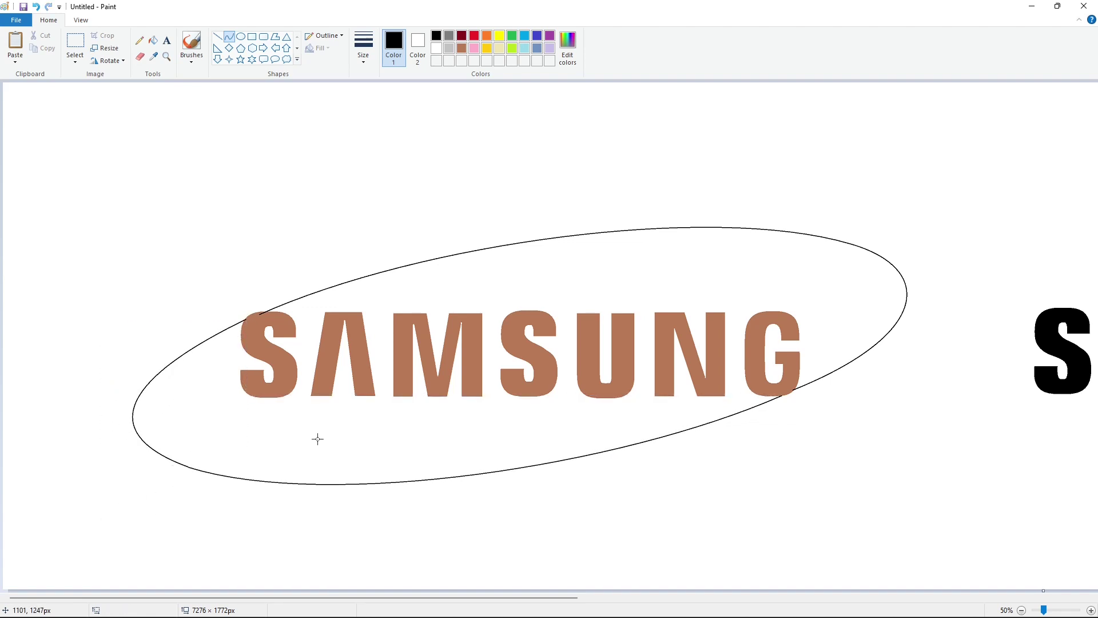
pyautogui.hotkey('ctrl', 'z')
# Redraw the oval's left end as an outward-bulging curve joining the lower side to the top of the S
pyautogui.moveTo(213, 378); pyautogui.dragTo(245, 318)
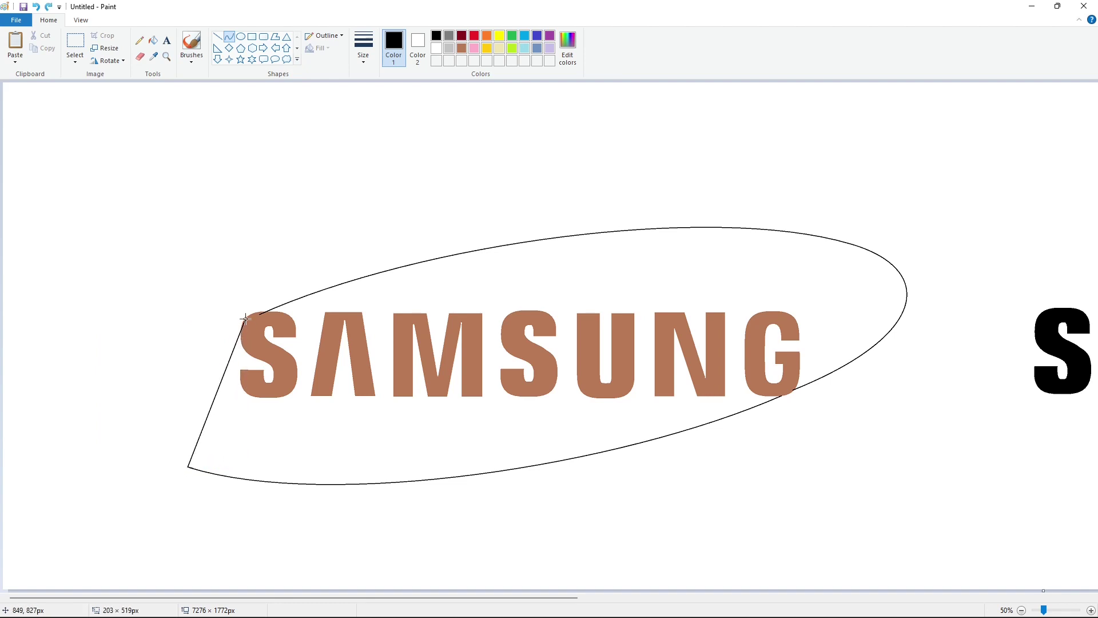
pyautogui.moveTo(183, 440); pyautogui.dragTo(119, 379)
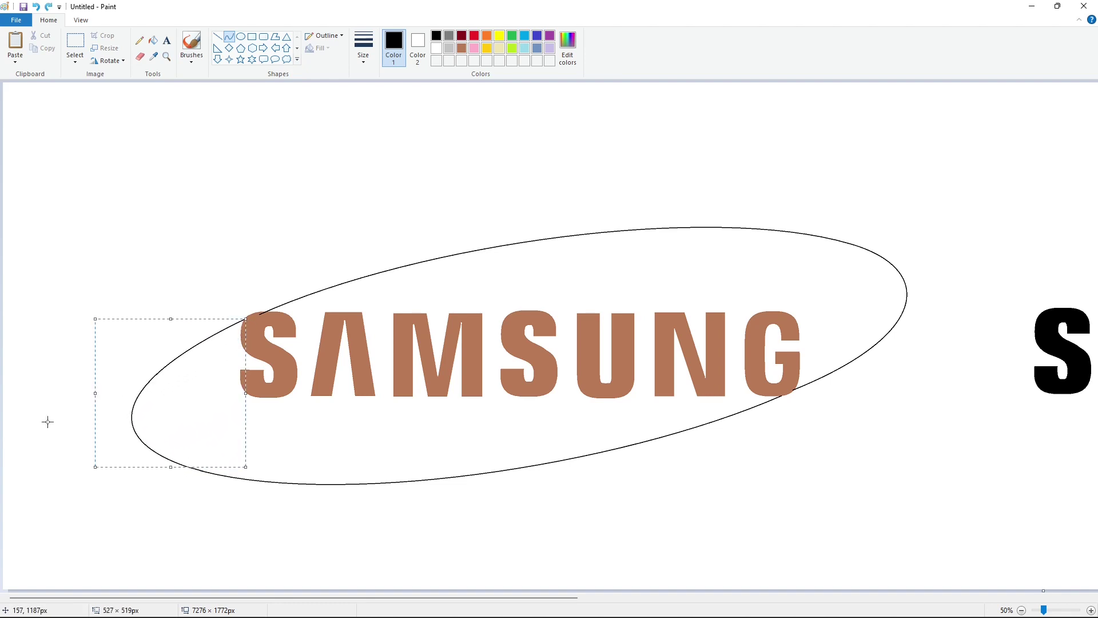
pyautogui.click(170, 543)
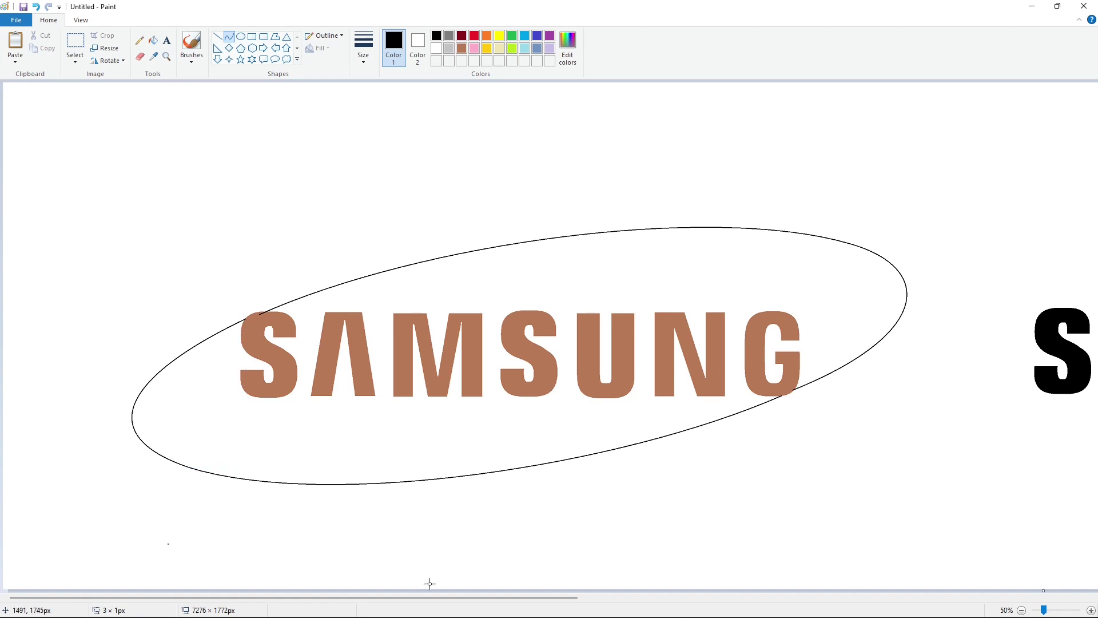
pyautogui.moveTo(413, 598)
pyautogui.mouseDown()
pyautogui.moveTo(515, 603)
pyautogui.moveTo(407, 600)
pyautogui.mouseUp()
pyautogui.click(1091, 611)
pyautogui.click(1021, 610)
# Recolour all letters of the wordmark inside the oval purple
pyautogui.click(153, 41)
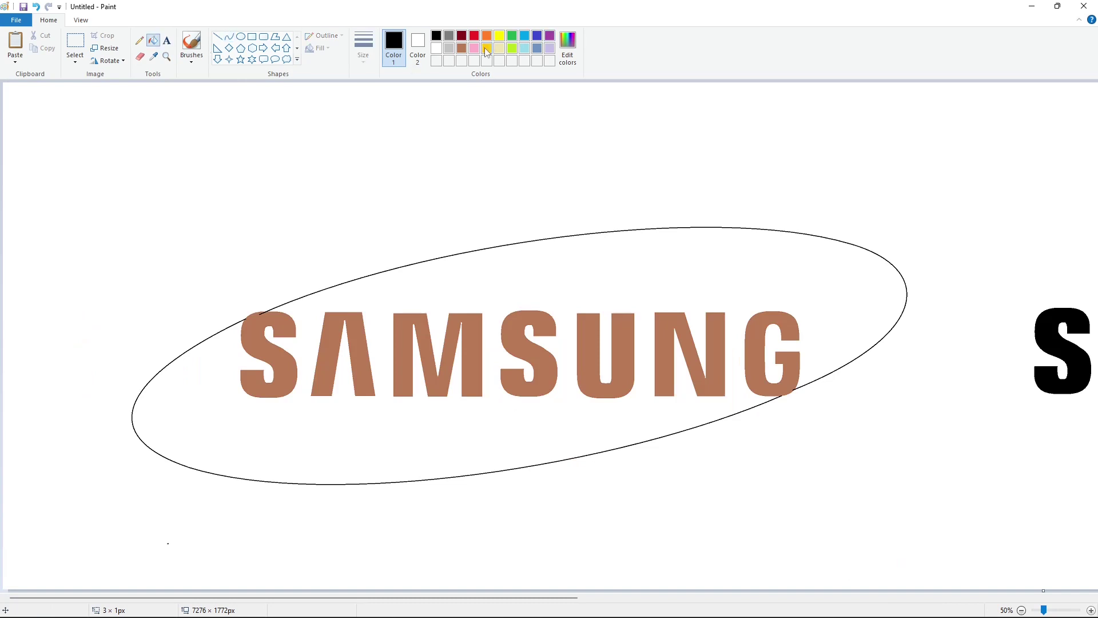
pyautogui.click(549, 36)
pyautogui.click(289, 326)
pyautogui.hotkey('ctrl', 'z')
pyautogui.click(423, 338)
pyautogui.click(518, 345)
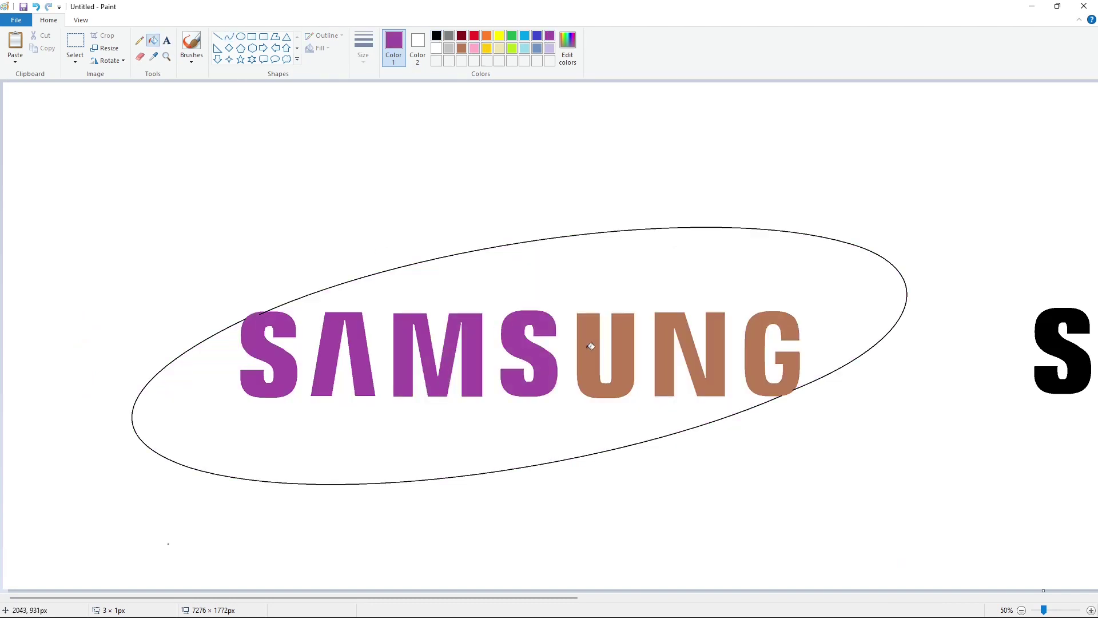
pyautogui.click(590, 346)
pyautogui.click(664, 347)
pyautogui.click(755, 346)
# Fill the oval around the letters with black to merge it with its outline, and recolour the merged area brown
pyautogui.click(438, 36)
pyautogui.click(542, 270)
pyautogui.click(462, 48)
pyautogui.click(572, 282)
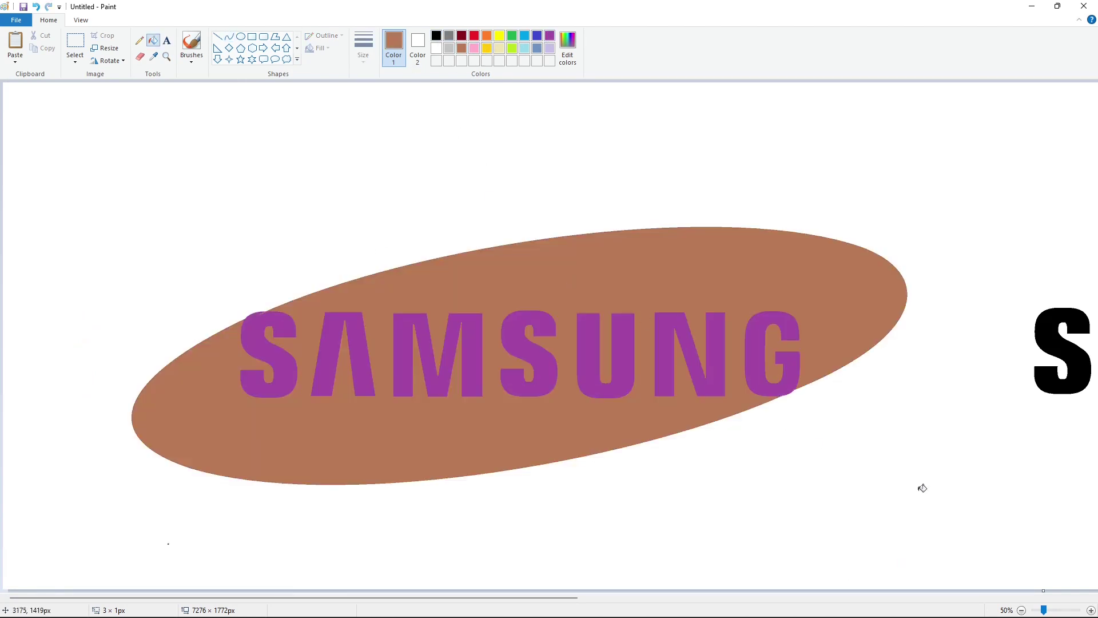
# Paste the copied black wordmark and align it exactly over the purple letters in the oval
pyautogui.scroll(1, 525, 492)
pyautogui.hotkey('ctrl', 'v')
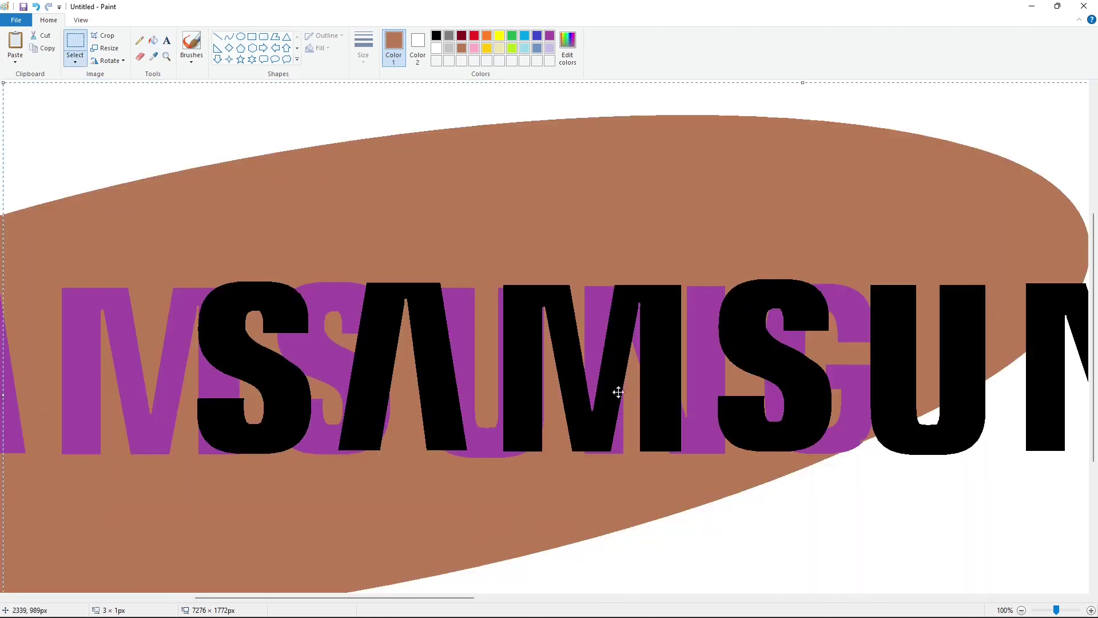
pyautogui.moveTo(1047, 403); pyautogui.dragTo(606, 404)
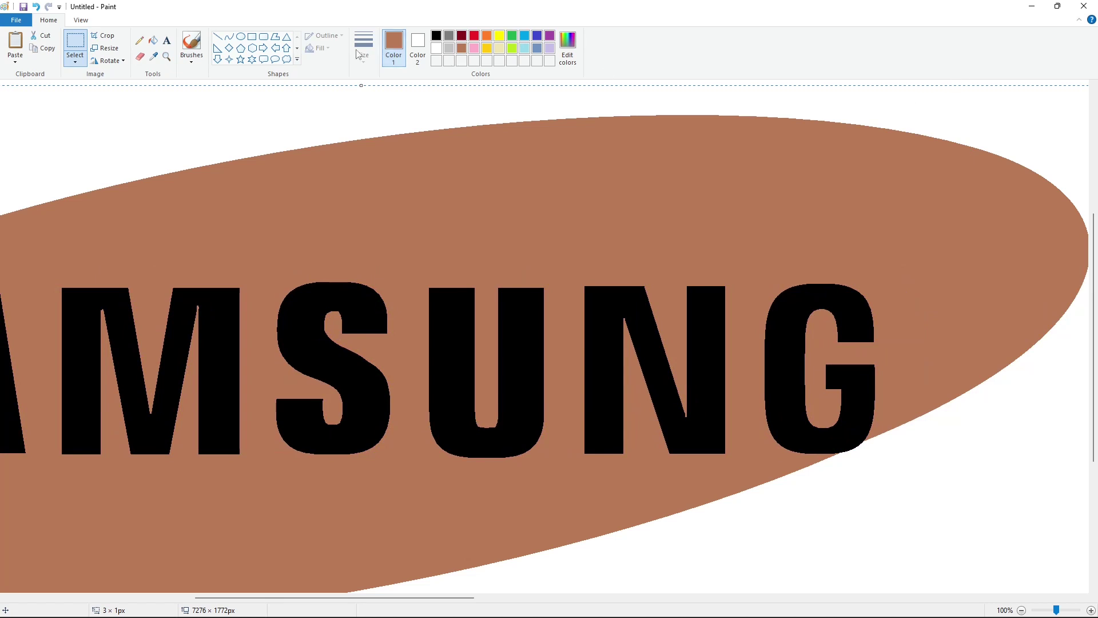
# Try to touch up the N's lower inner notch with a short brown line
pyautogui.click(217, 36)
pyautogui.click(363, 49)
pyautogui.click(390, 118)
pyautogui.moveTo(682, 411); pyautogui.dragTo(688, 423)
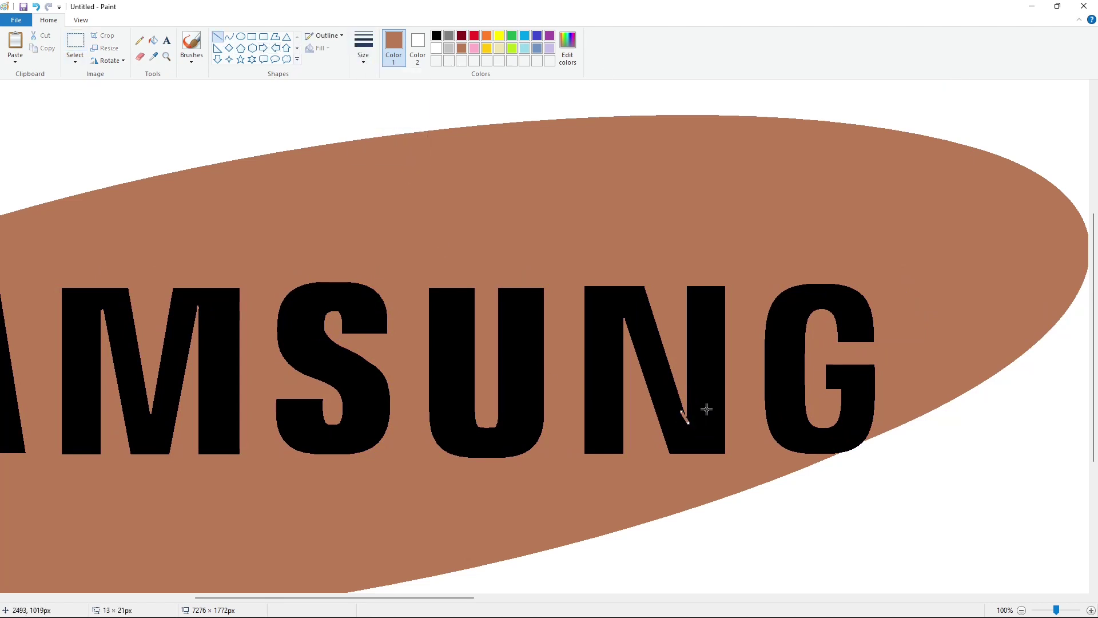
# Touch up the upper inner notches of the M and the A with short black lines
pyautogui.click(436, 38)
pyautogui.moveTo(466, 598); pyautogui.dragTo(372, 598)
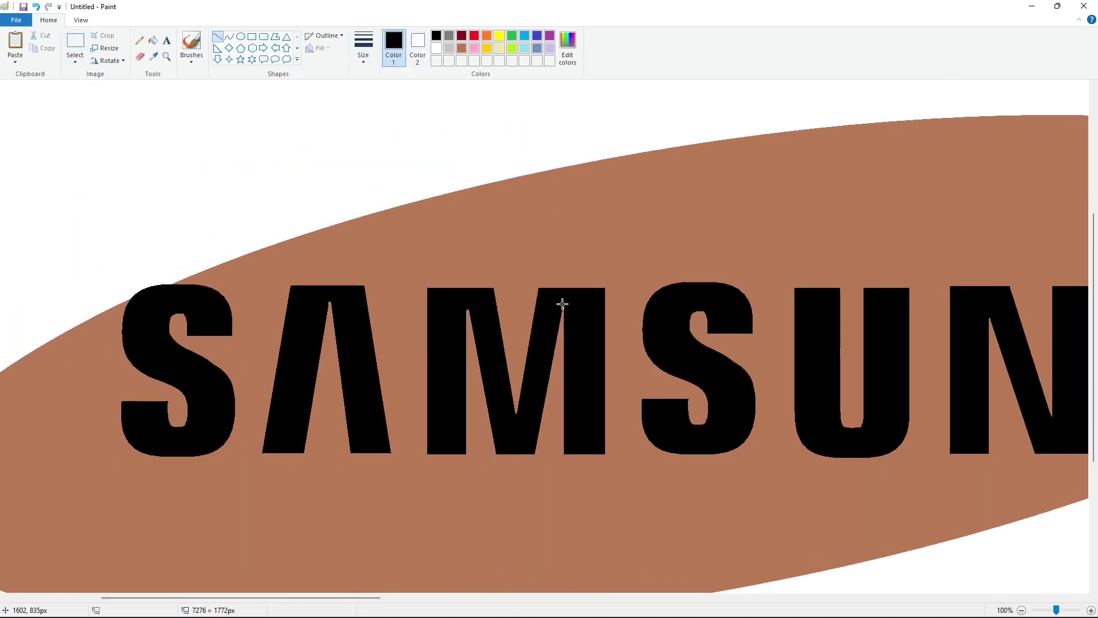
pyautogui.moveTo(563, 304); pyautogui.dragTo(557, 323)
pyautogui.click(489, 328)
pyautogui.moveTo(468, 305); pyautogui.dragTo(480, 355)
pyautogui.click(544, 340)
pyautogui.moveTo(328, 299); pyautogui.dragTo(324, 326)
# Narrow the canvas to 3758 px wide to cut off the spare wordmark beside the oval logo
pyautogui.click(1021, 609)
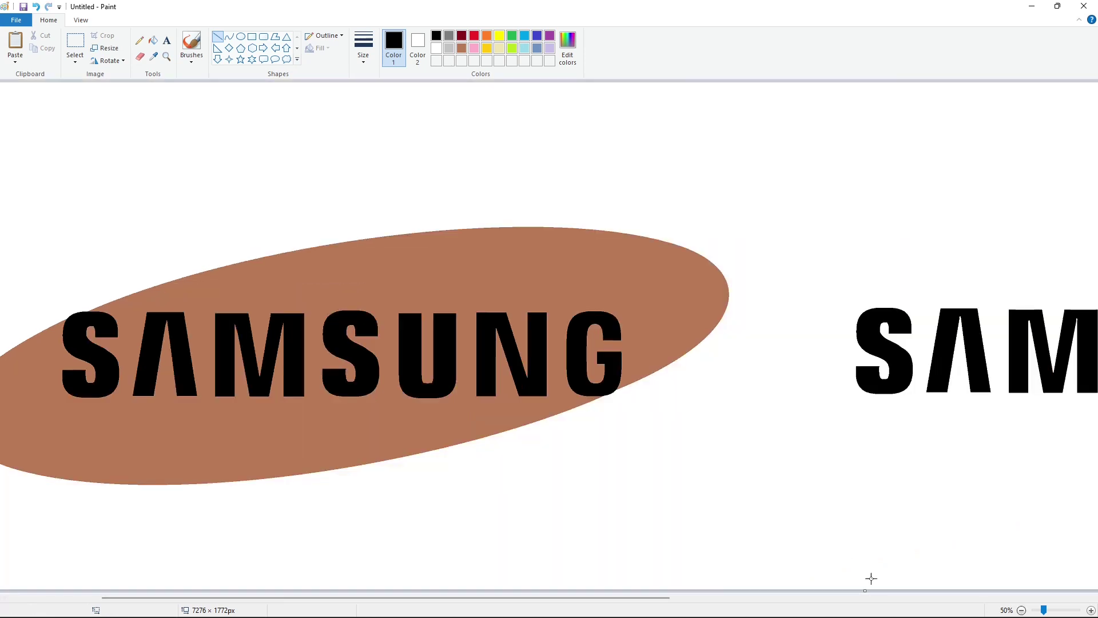
pyautogui.click(1021, 610)
pyautogui.moveTo(1054, 211); pyautogui.dragTo(492, 211)
pyautogui.click(1091, 609)
pyautogui.moveTo(985, 336); pyautogui.dragTo(1077, 355)
# Mix a custom blue with red 7, green 88 and blue 177, and fill the oval with it
pyautogui.click(524, 36)
pyautogui.click(567, 46)
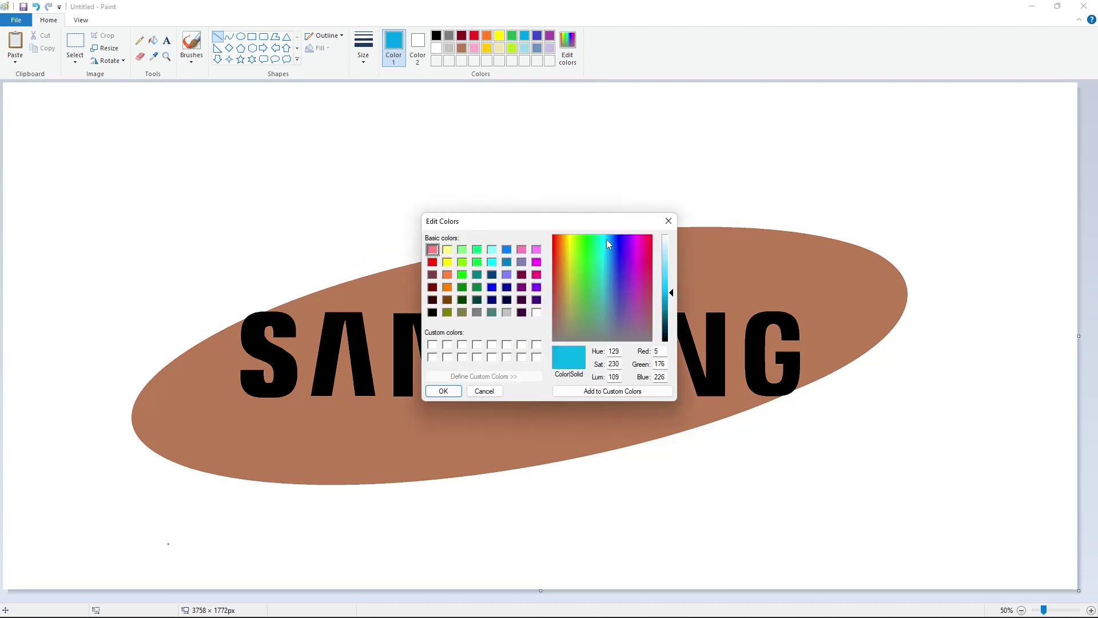
pyautogui.moveTo(606, 239); pyautogui.dragTo(613, 245)
pyautogui.moveTo(670, 293); pyautogui.dragTo(668, 304)
pyautogui.click(611, 245)
pyautogui.click(672, 302)
pyautogui.click(612, 244)
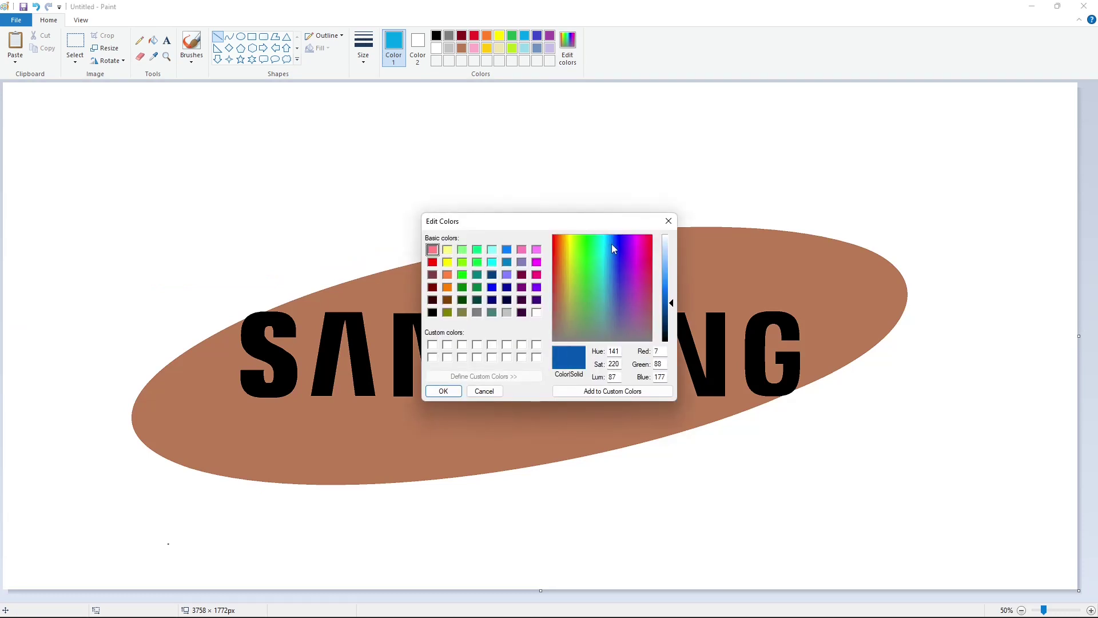
pyautogui.click(443, 391)
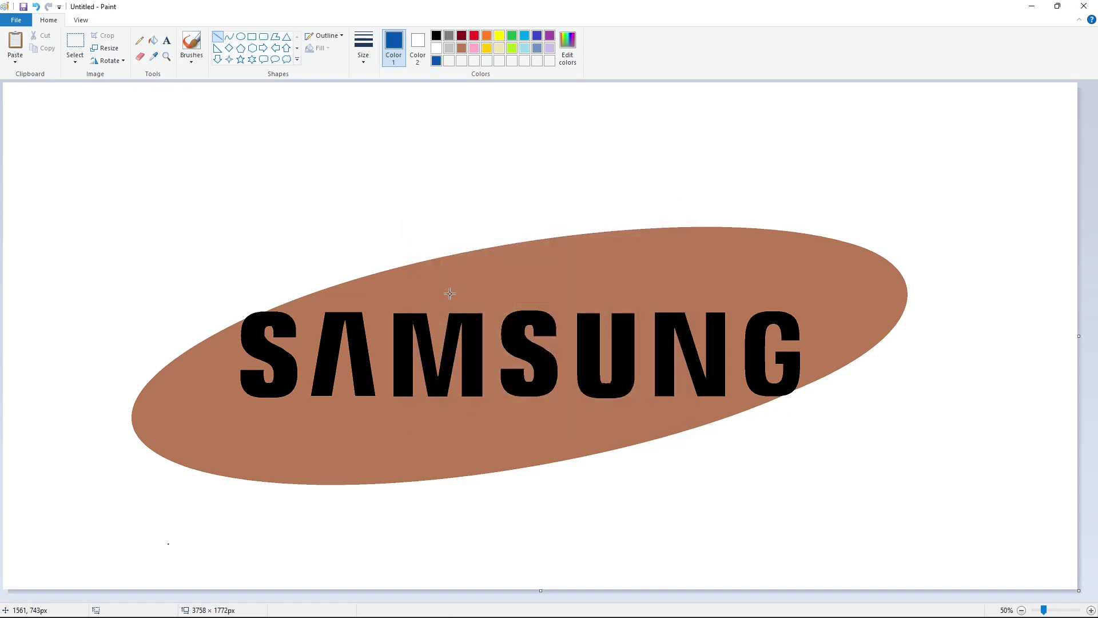
pyautogui.click(153, 40)
pyautogui.click(535, 264)
# Recolour all seven SAMSUNG letters on the blue oval white
pyautogui.click(436, 48)
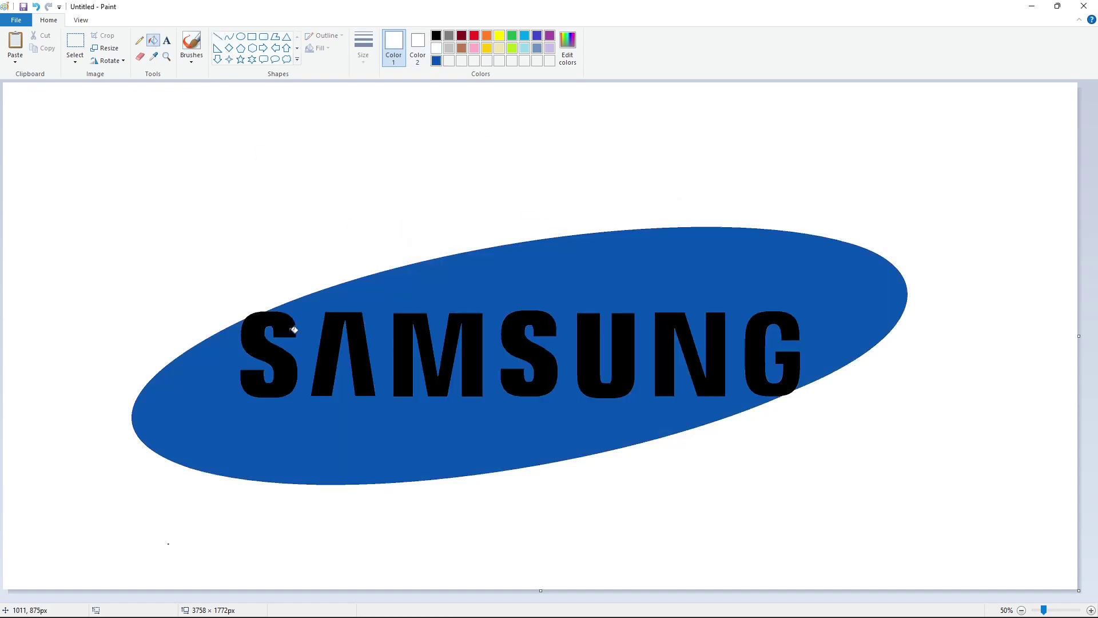
pyautogui.click(287, 328)
pyautogui.click(329, 336)
pyautogui.click(409, 344)
pyautogui.click(520, 341)
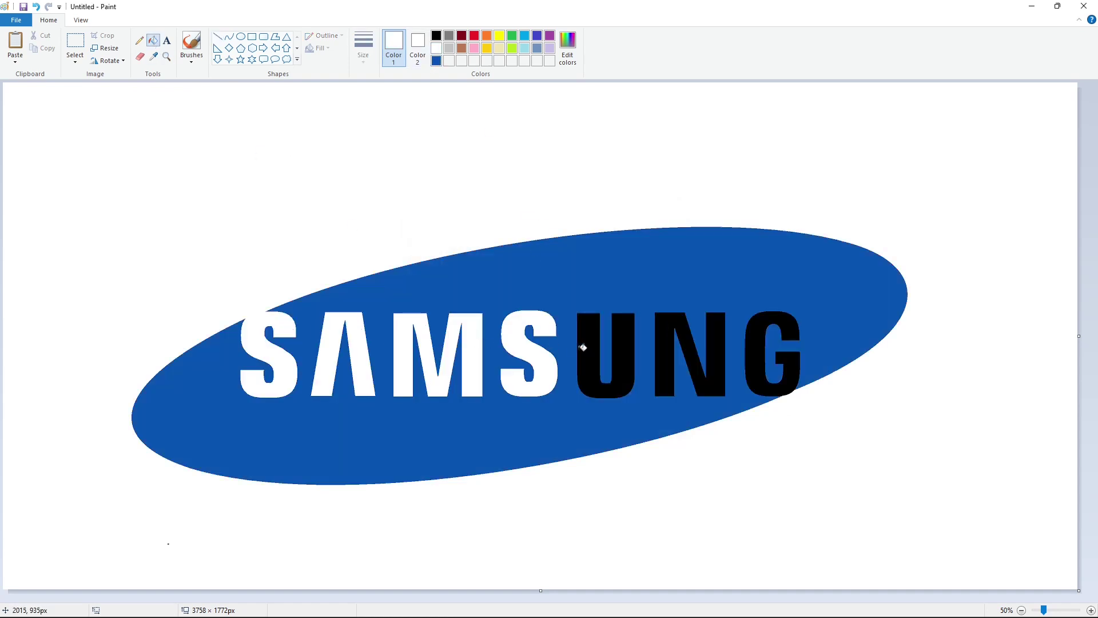
pyautogui.click(583, 346)
pyautogui.click(659, 348)
pyautogui.click(748, 348)
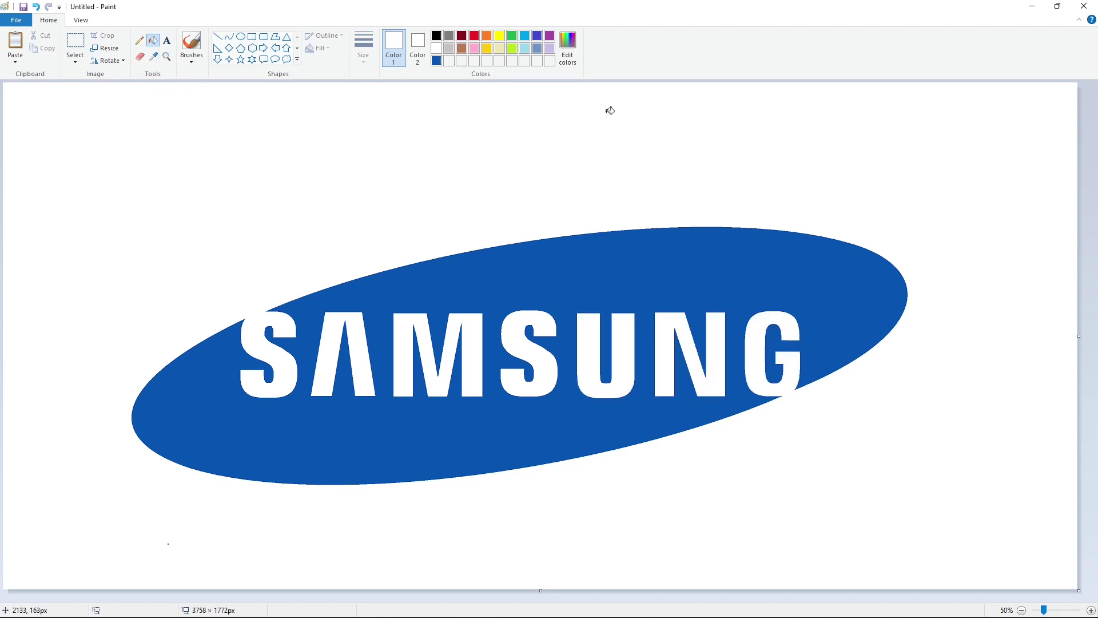